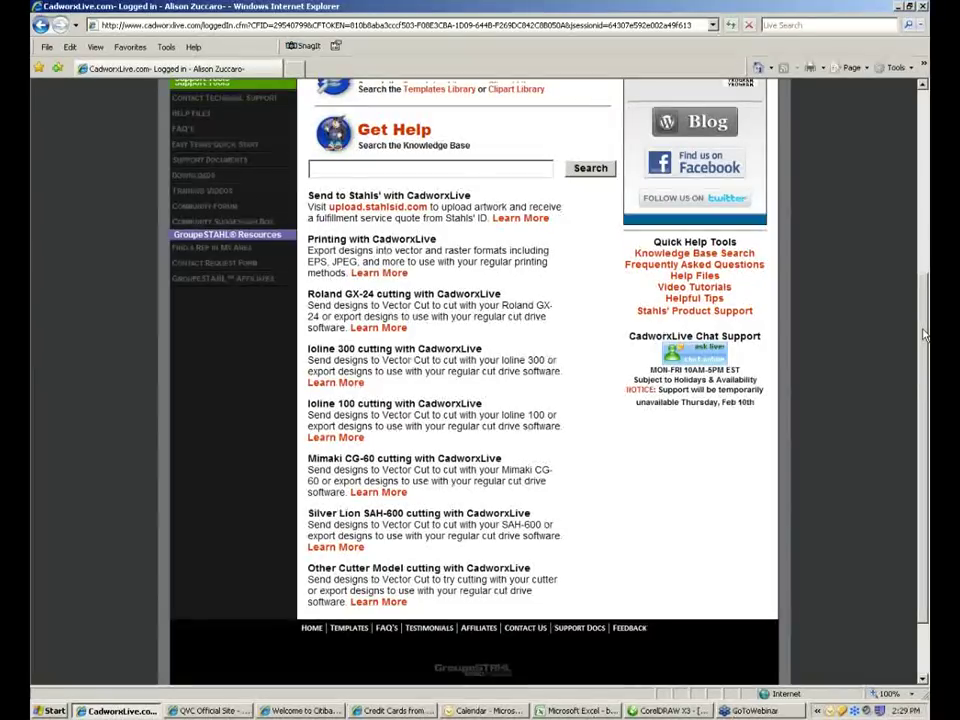
- Launch CAD-CUT Designer 2.0 from the CadworxLive members area and bring its window up maximized
{"action": "scroll", "coordinate": [924, 335], "scroll_direction": "up", "scroll_amount": 5}
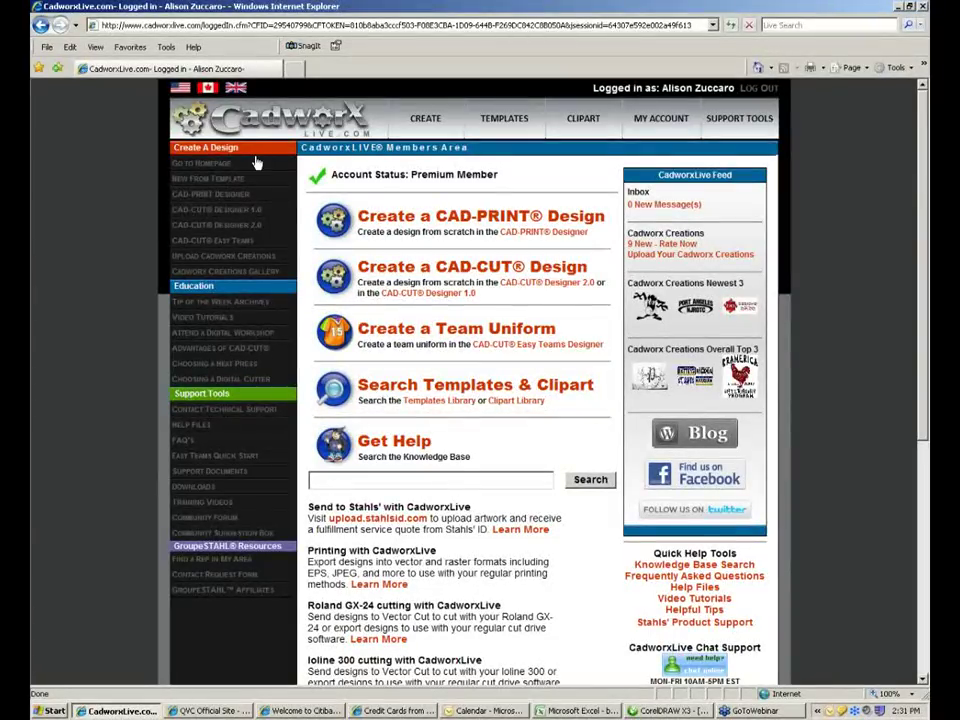
{"action": "left_click", "coordinate": [225, 256]}
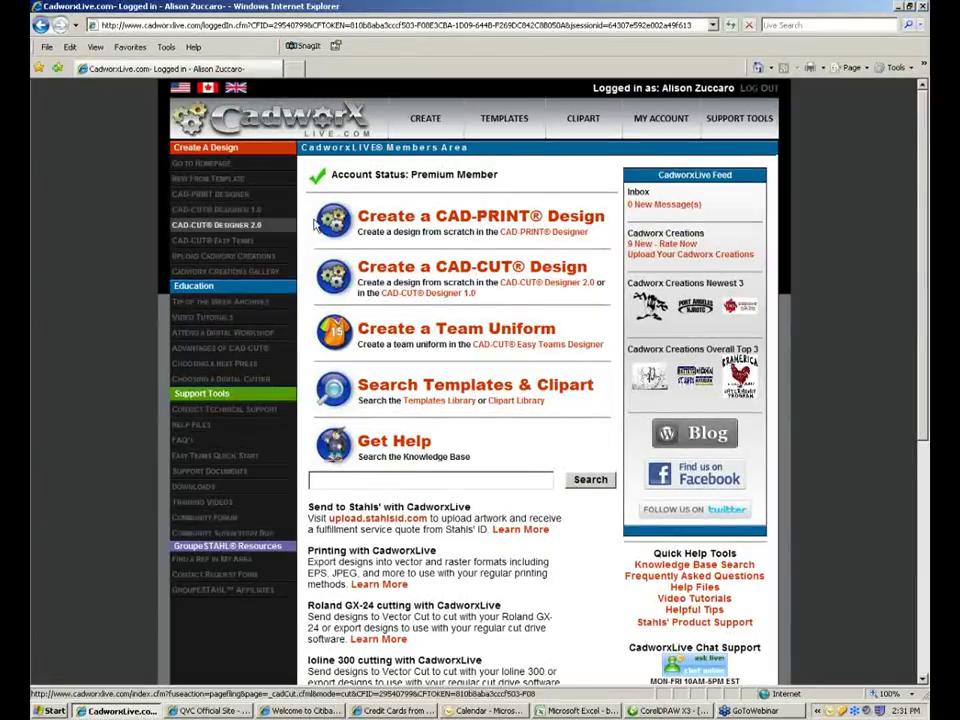
{"action": "mouse_move", "coordinate": [436, 120]}
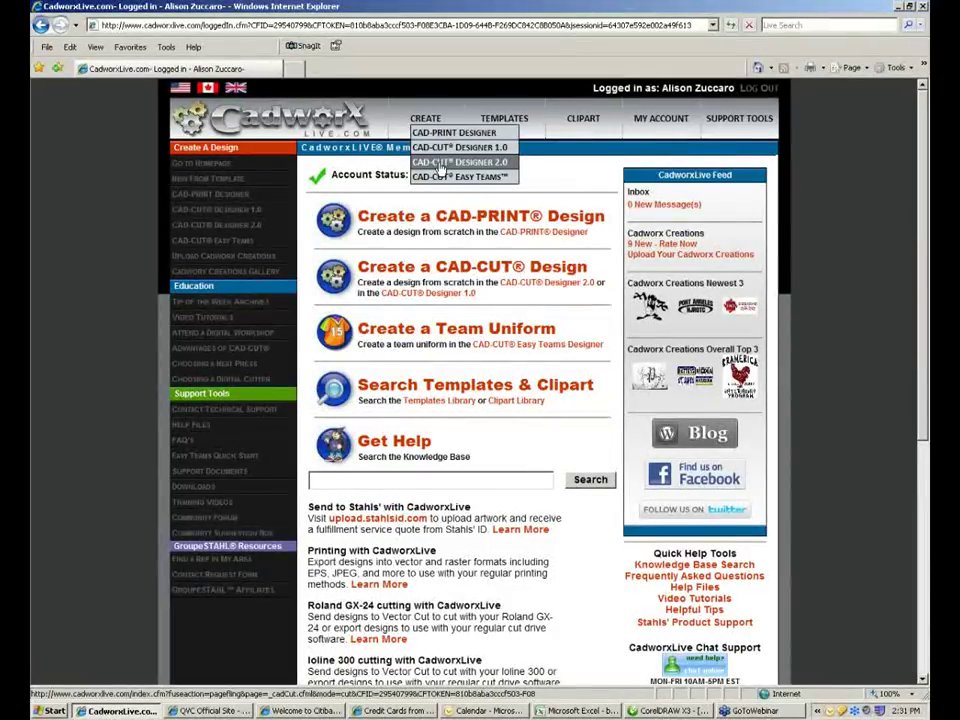
{"action": "left_click", "coordinate": [440, 167]}
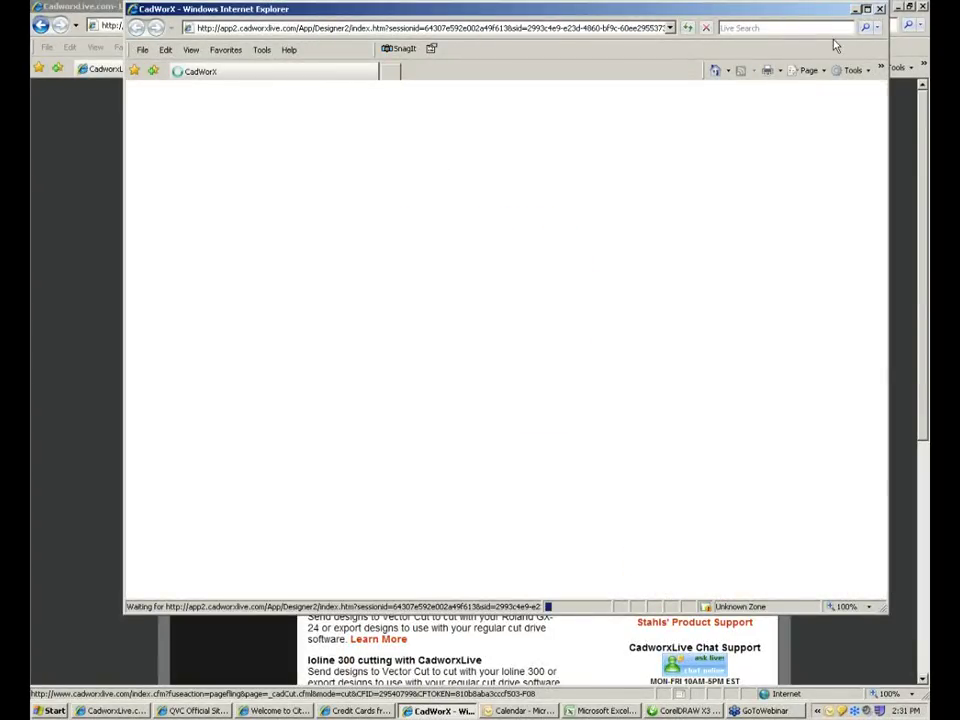
{"action": "left_click", "coordinate": [867, 9]}
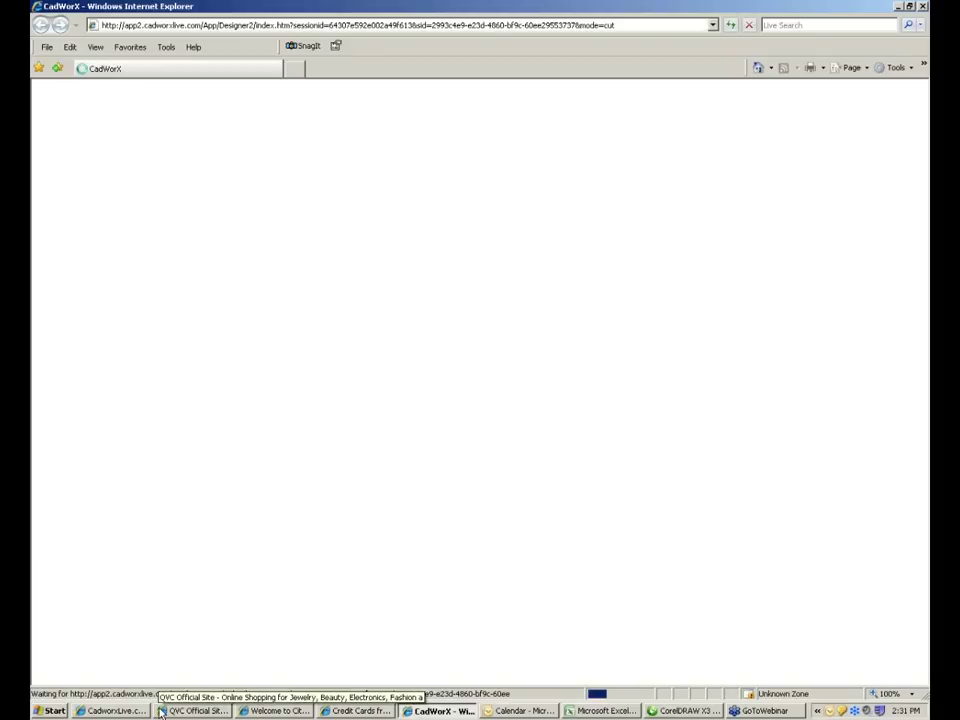
{"action": "left_click", "coordinate": [84, 712]}
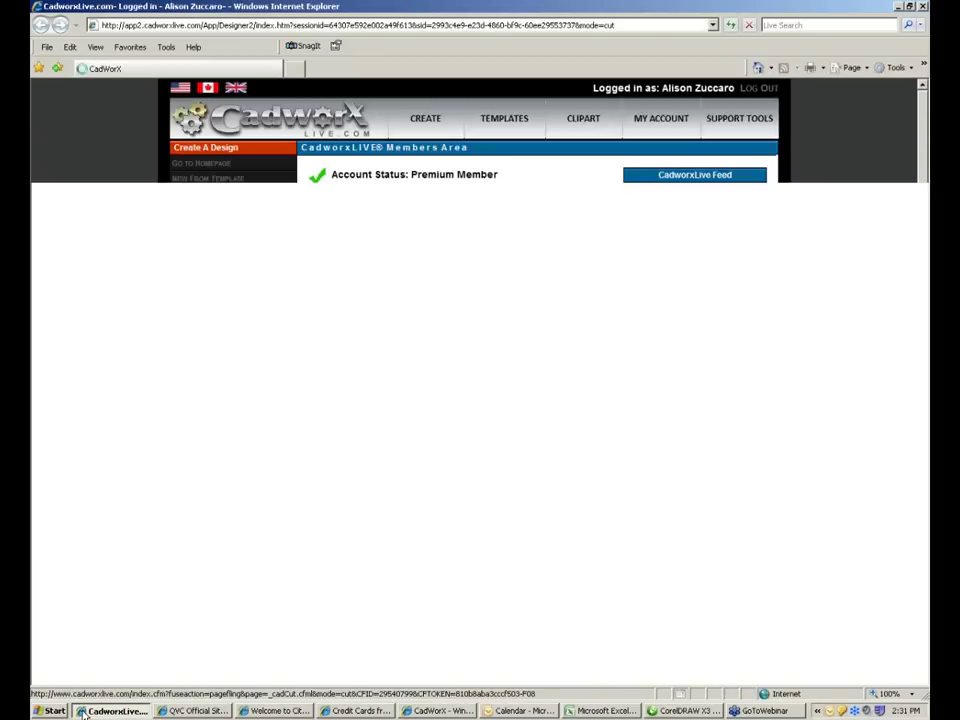
{"action": "left_click", "coordinate": [430, 711]}
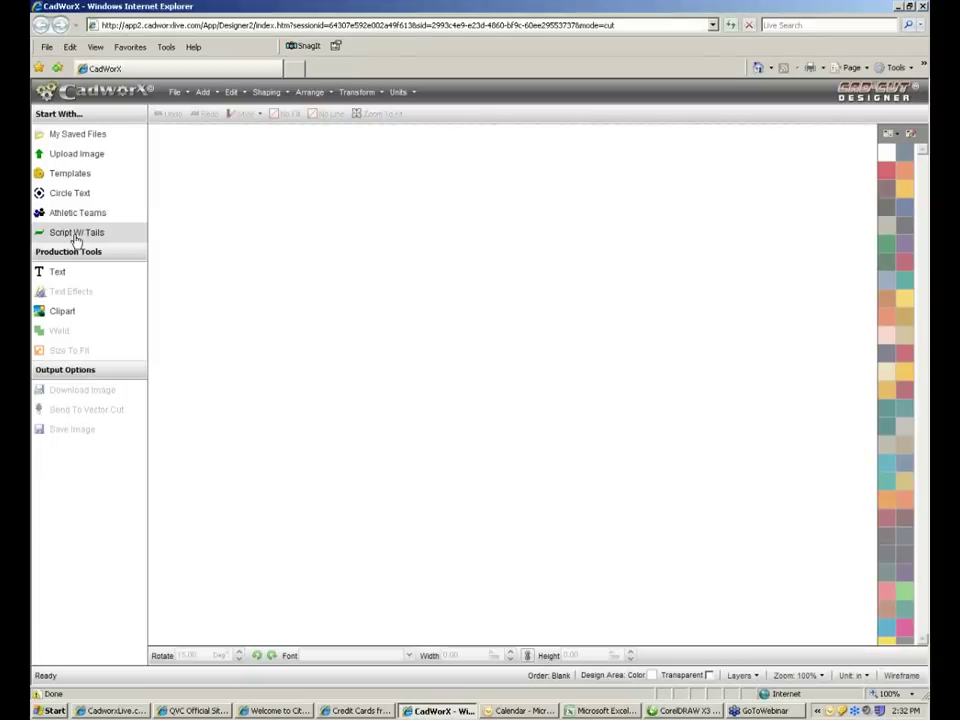
- Open the orange Varsity Softball ScriptTails template from the Script W/ Tails library
{"action": "left_click", "coordinate": [75, 237]}
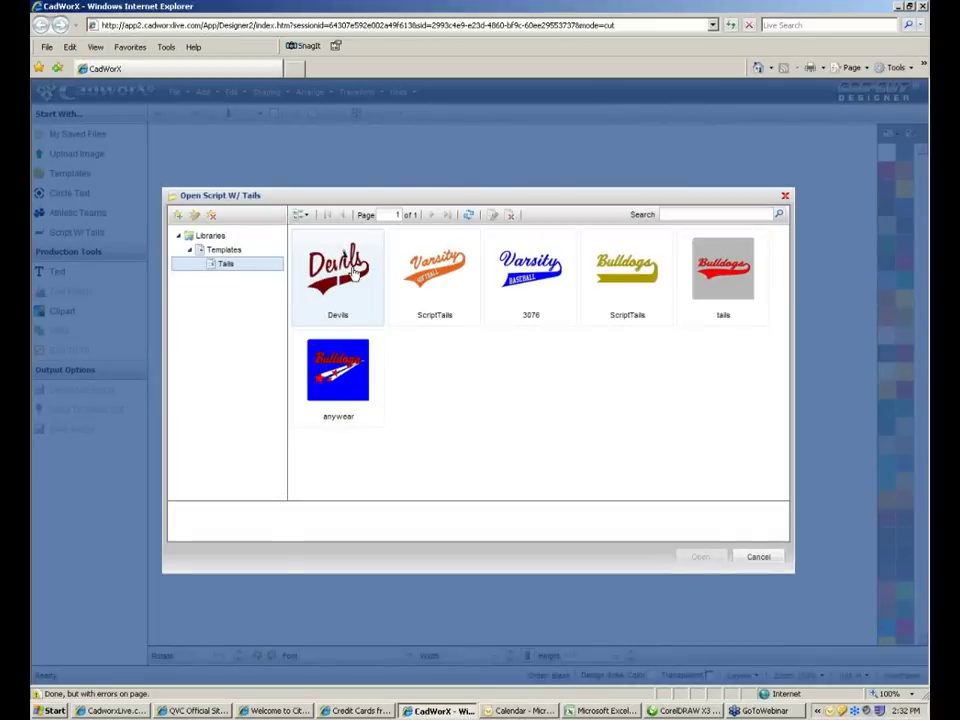
{"action": "left_click", "coordinate": [422, 285]}
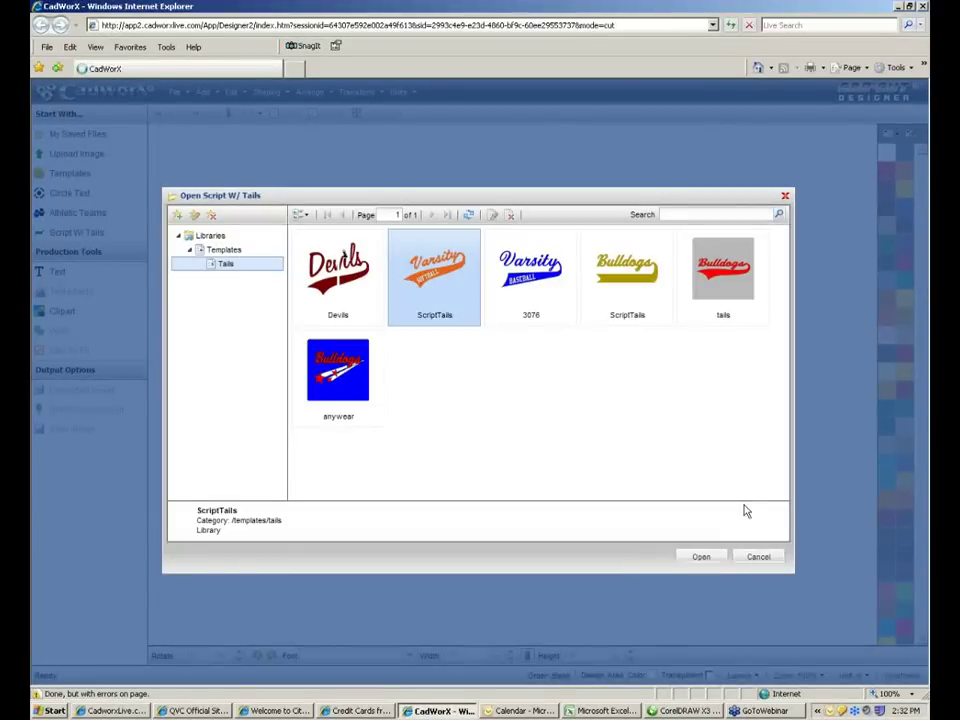
{"action": "left_click", "coordinate": [702, 557]}
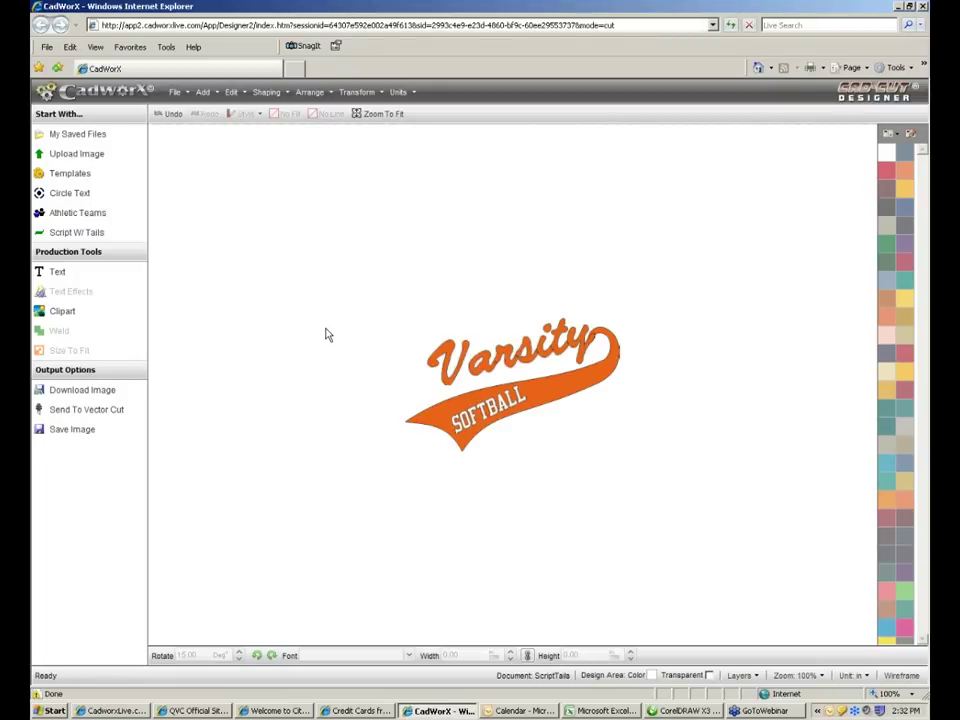
- Open the Varsity lettering for object editing and replace its text with "Devils"
{"action": "left_click", "coordinate": [483, 378]}
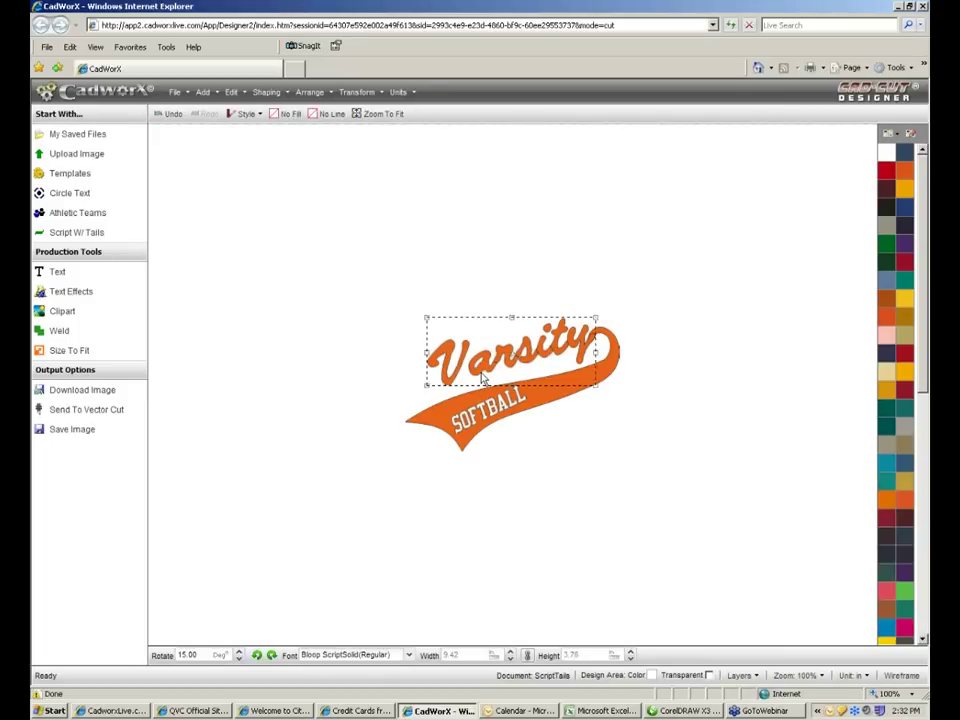
{"action": "left_click", "coordinate": [243, 92]}
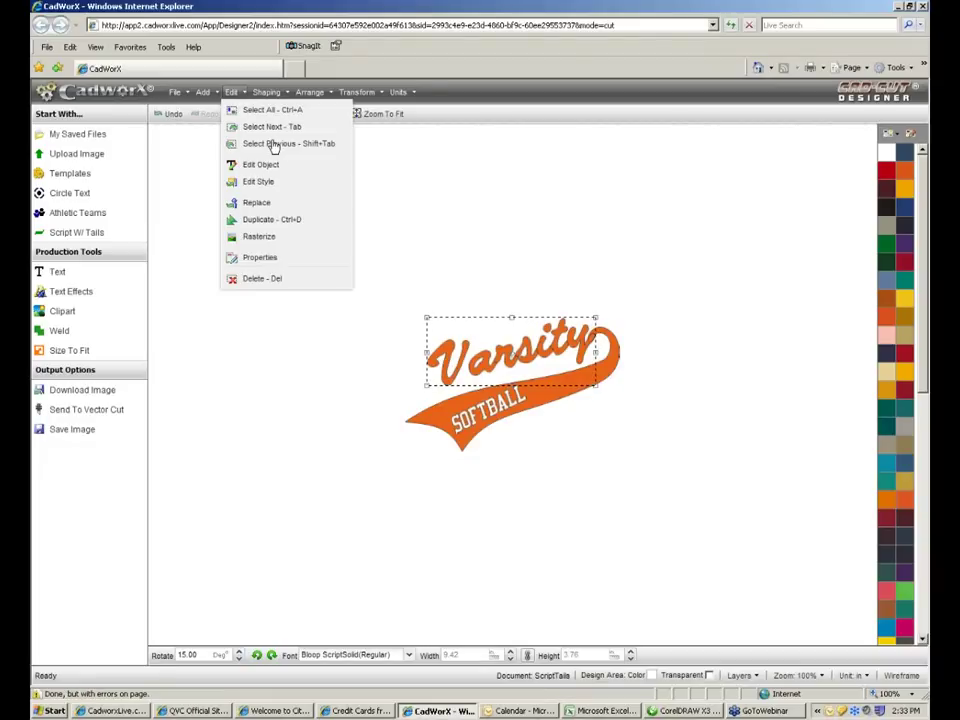
{"action": "left_click", "coordinate": [266, 92]}
{"action": "left_click", "coordinate": [231, 92]}
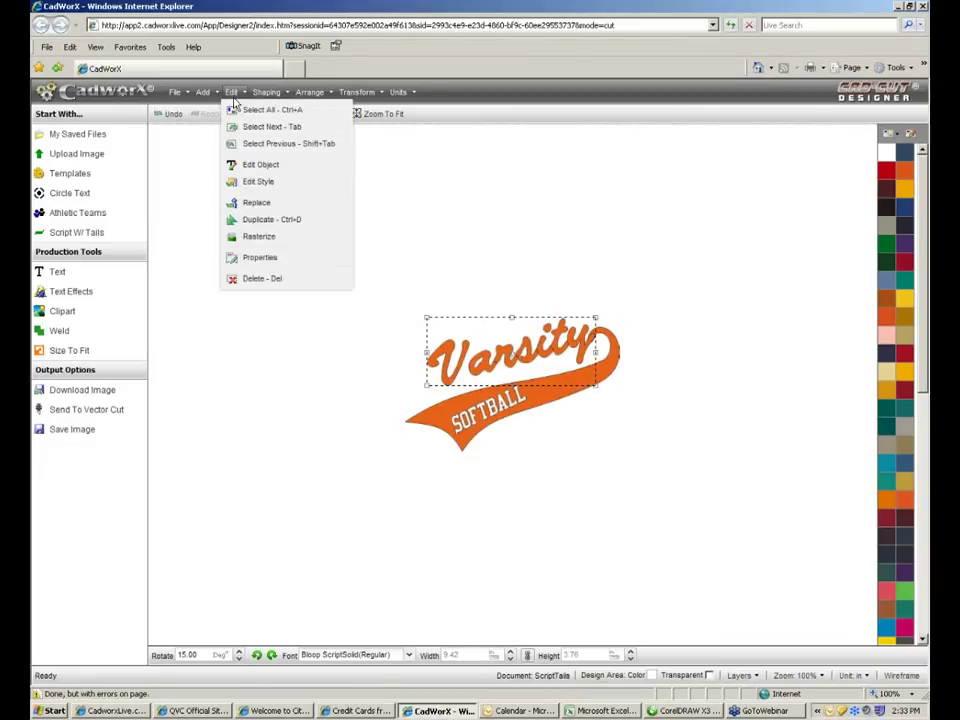
{"action": "left_click", "coordinate": [237, 166]}
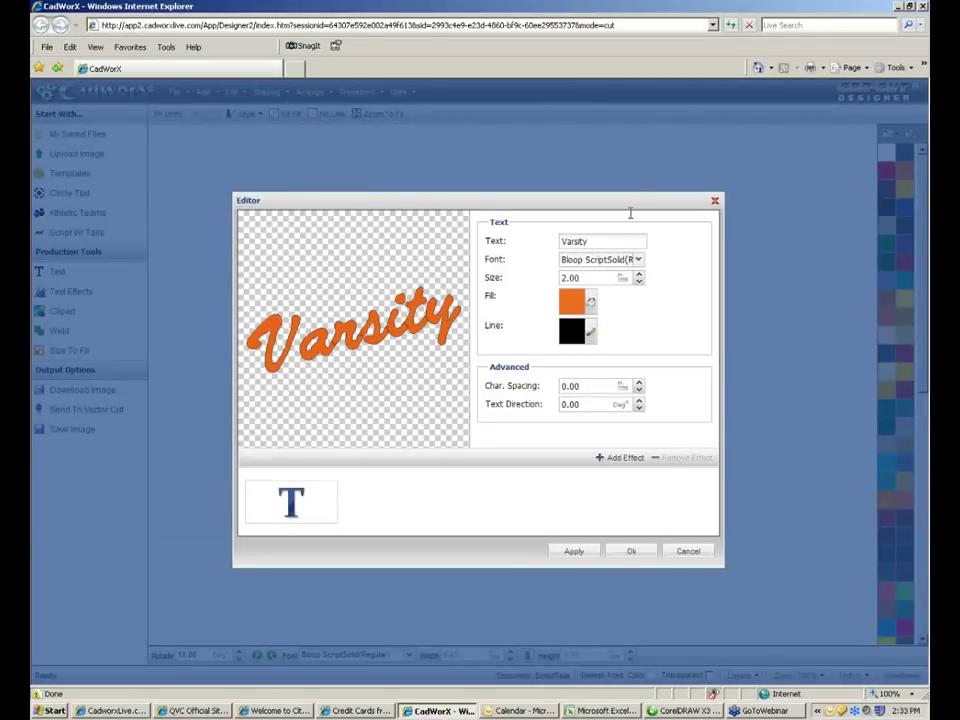
{"action": "double_click", "coordinate": [603, 240]}
{"action": "type", "text": "Devils"}
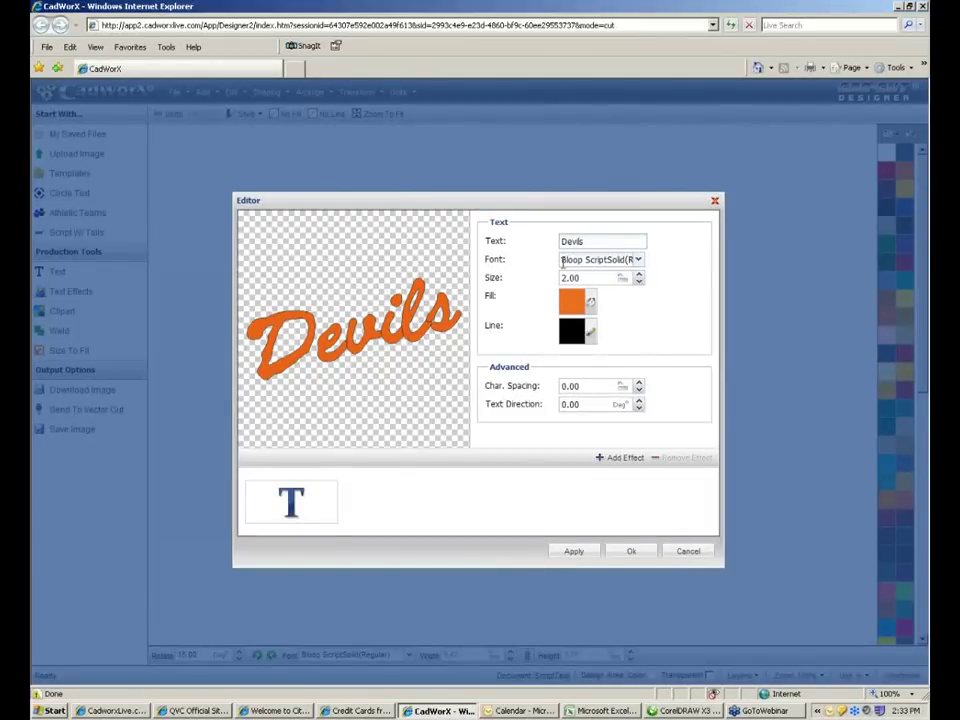
- Change the Devils lettering's font to Freehand575 BT from the Scripts library and apply the text edits to the design
{"action": "left_click", "coordinate": [640, 262]}
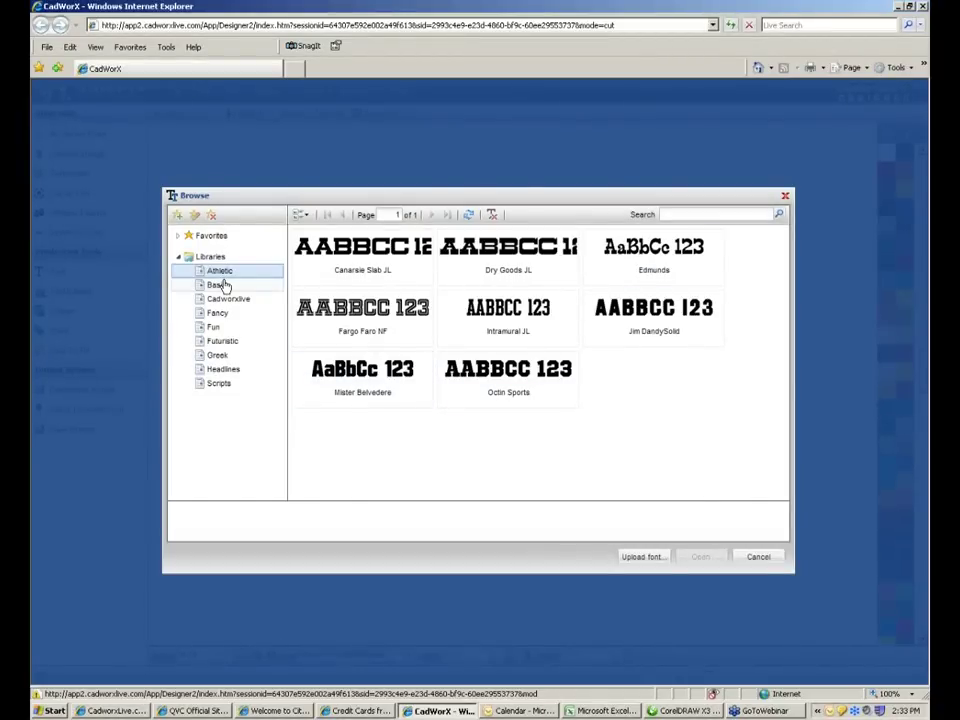
{"action": "left_click", "coordinate": [216, 386]}
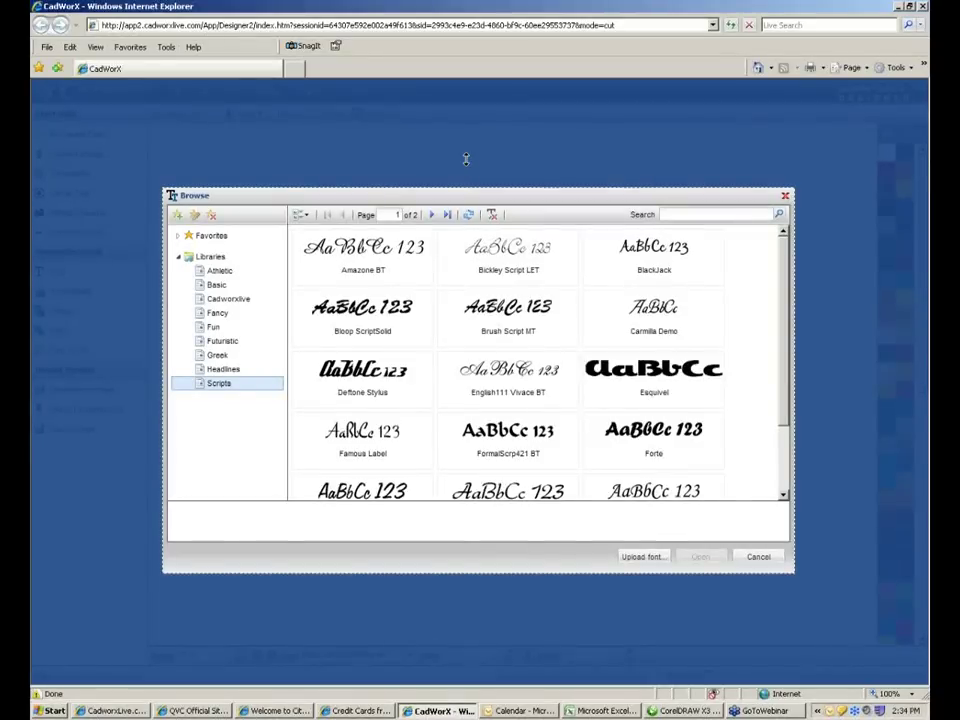
{"action": "left_click_drag", "start_coordinate": [465, 189], "coordinate": [465, 137]}
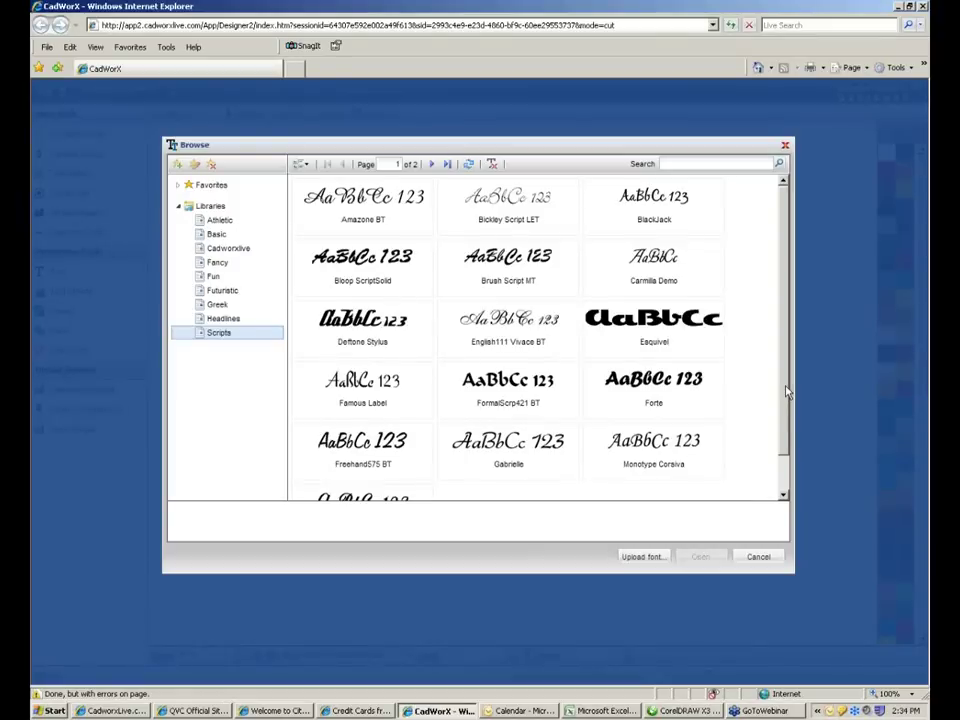
{"action": "left_click_drag", "start_coordinate": [787, 393], "coordinate": [787, 436]}
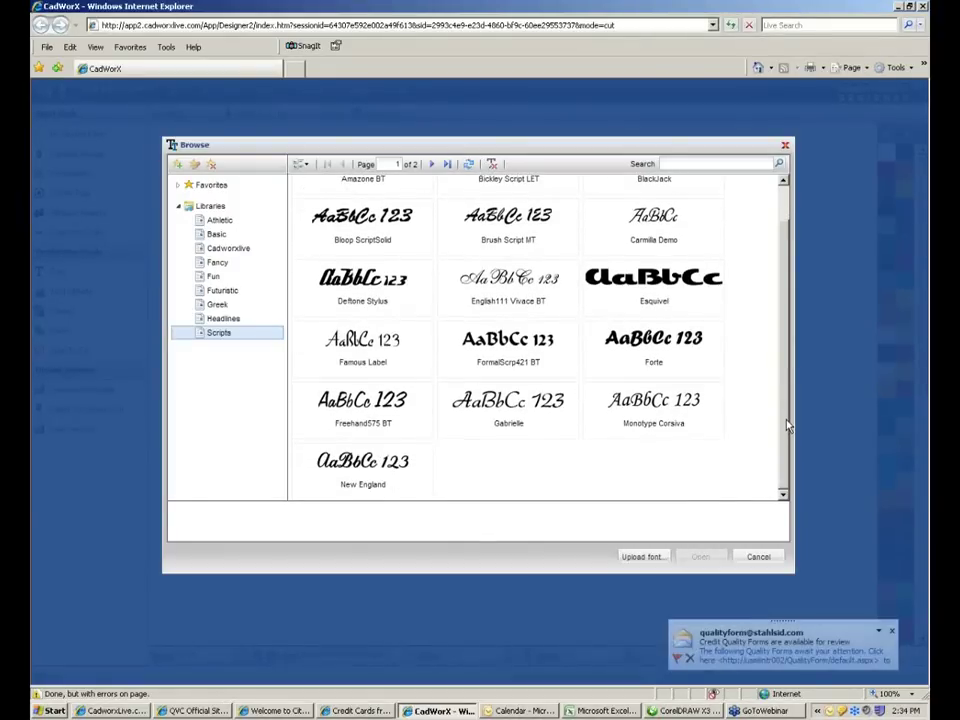
{"action": "scroll", "coordinate": [435, 237], "scroll_direction": "up", "scroll_amount": 1}
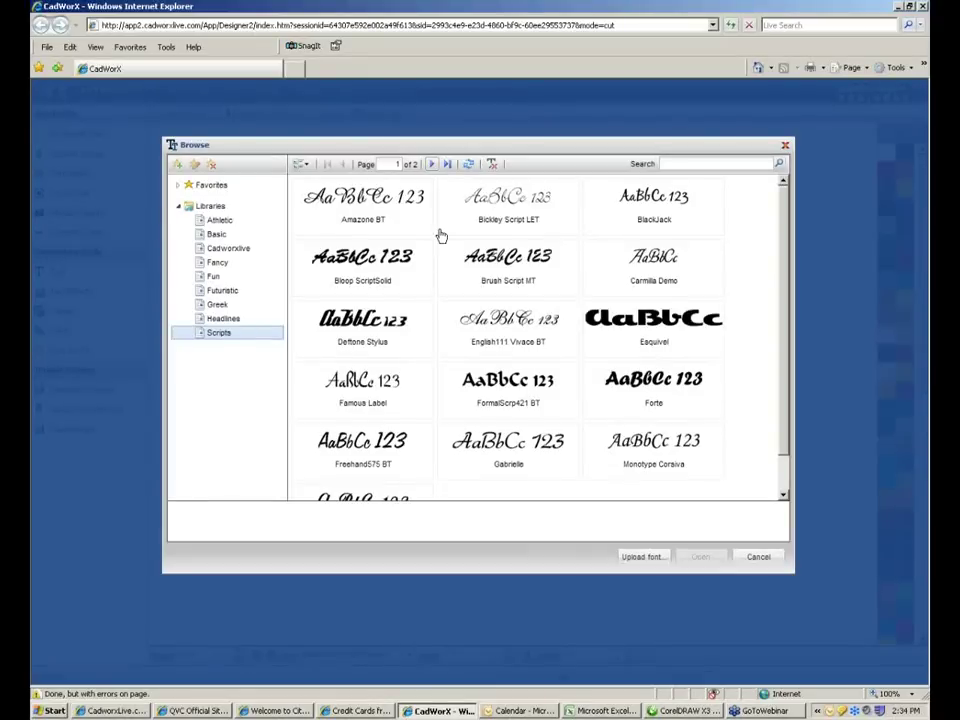
{"action": "scroll", "coordinate": [441, 235], "scroll_direction": "down", "scroll_amount": 2}
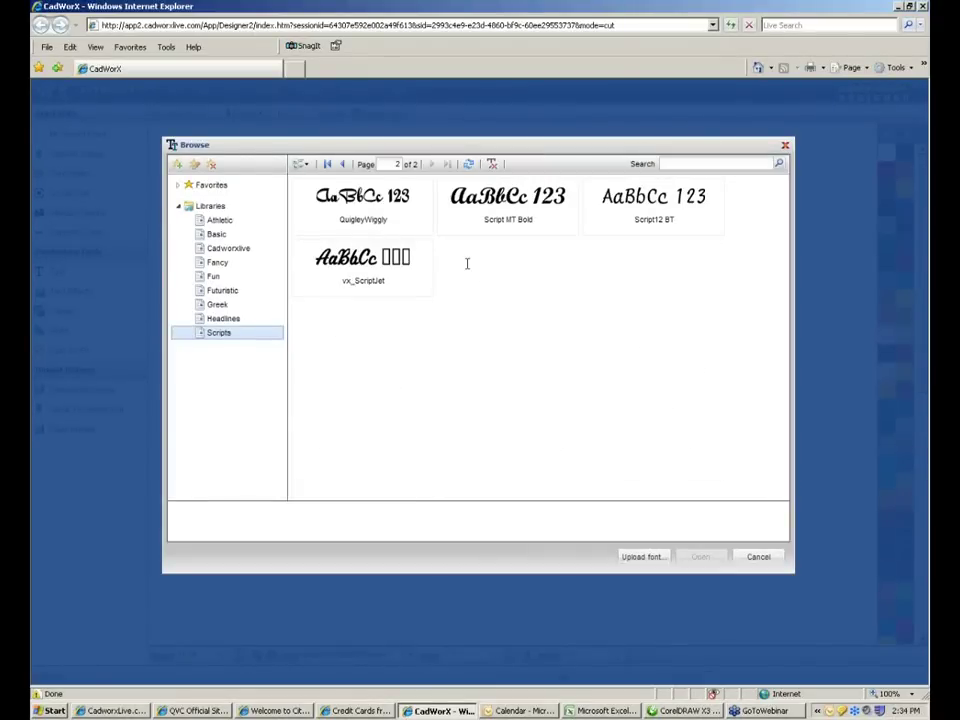
{"action": "left_click", "coordinate": [344, 166]}
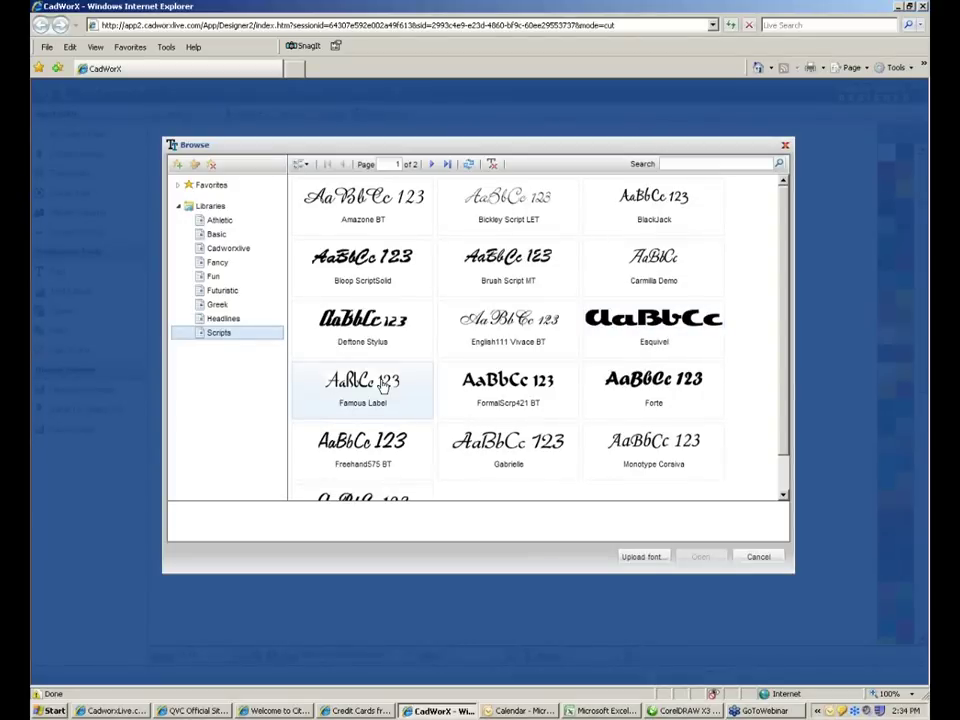
{"action": "left_click", "coordinate": [381, 463]}
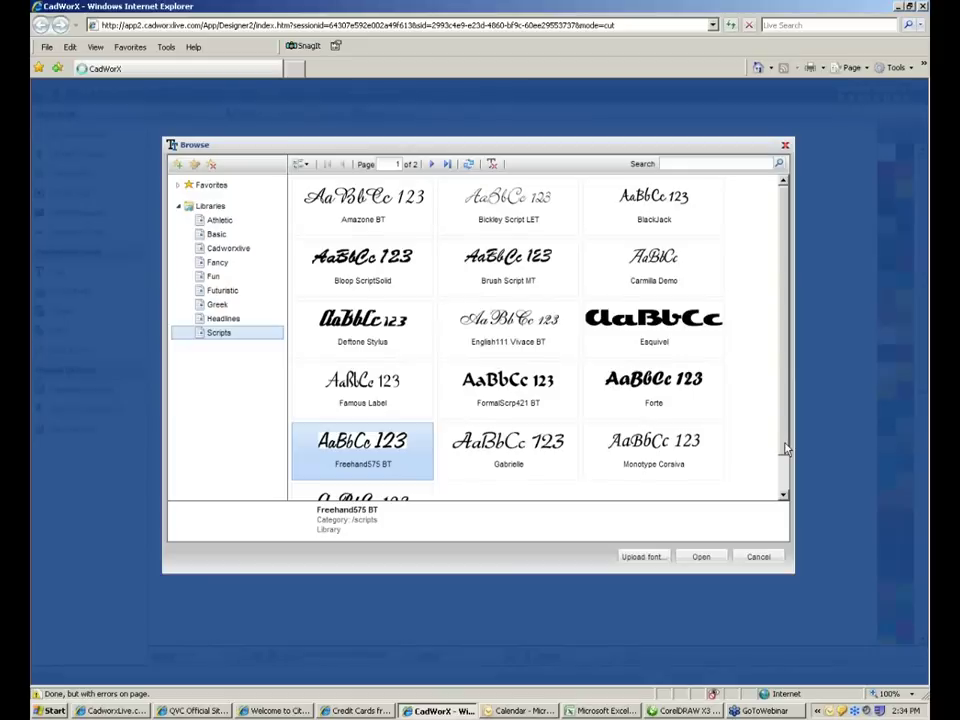
{"action": "mouse_move", "coordinate": [786, 449]}
{"action": "left_mouse_down"}
{"action": "mouse_move", "coordinate": [786, 480]}
{"action": "mouse_move", "coordinate": [786, 446]}
{"action": "left_mouse_up"}
{"action": "left_click", "coordinate": [701, 556]}
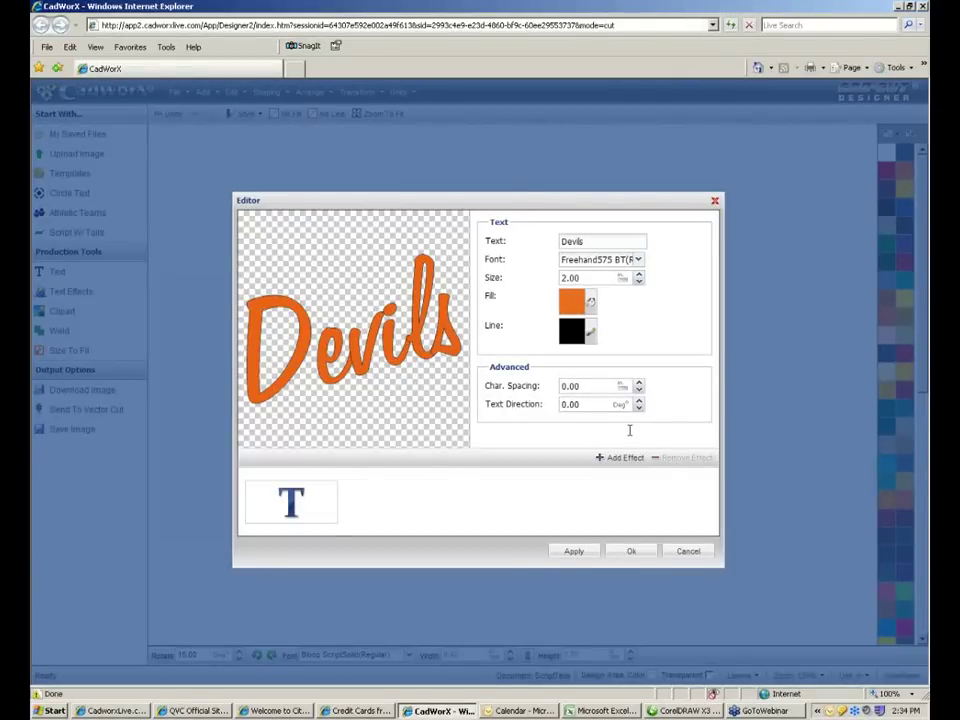
{"action": "left_click", "coordinate": [633, 553]}
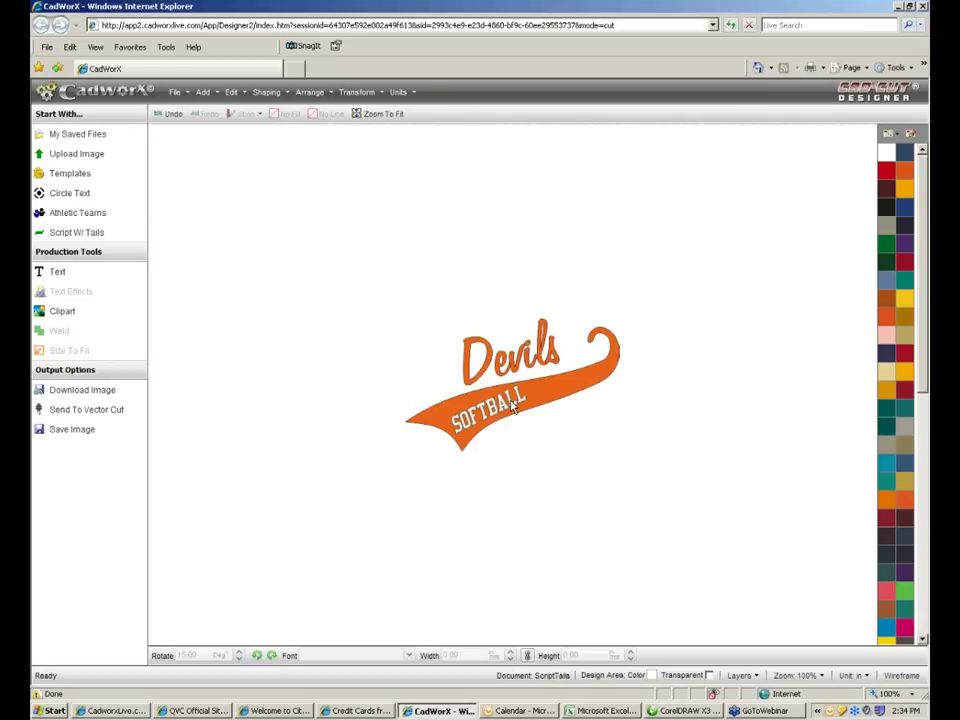
- Delete the SOFTBALL lettering from inside the tail
{"action": "left_click", "coordinate": [462, 432]}
{"action": "key", "text": "Delete"}
- Set the Devils lettering's width to 12 inches and move it up and to the left, clear of the tail
{"action": "left_click", "coordinate": [474, 345]}
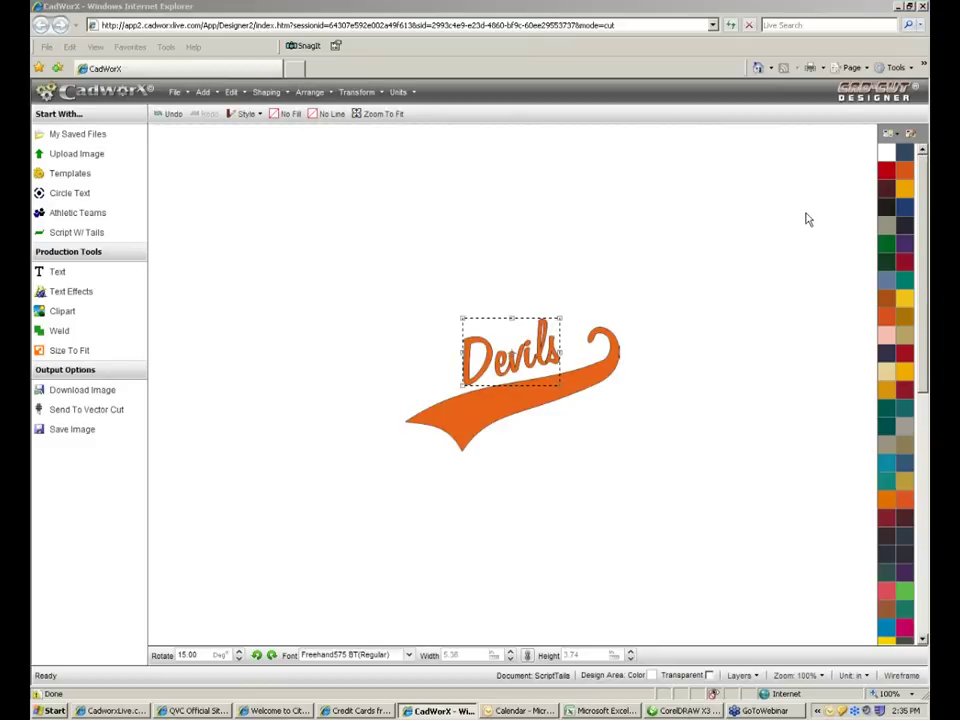
{"action": "left_click_drag", "start_coordinate": [432, 655], "coordinate": [502, 655]}
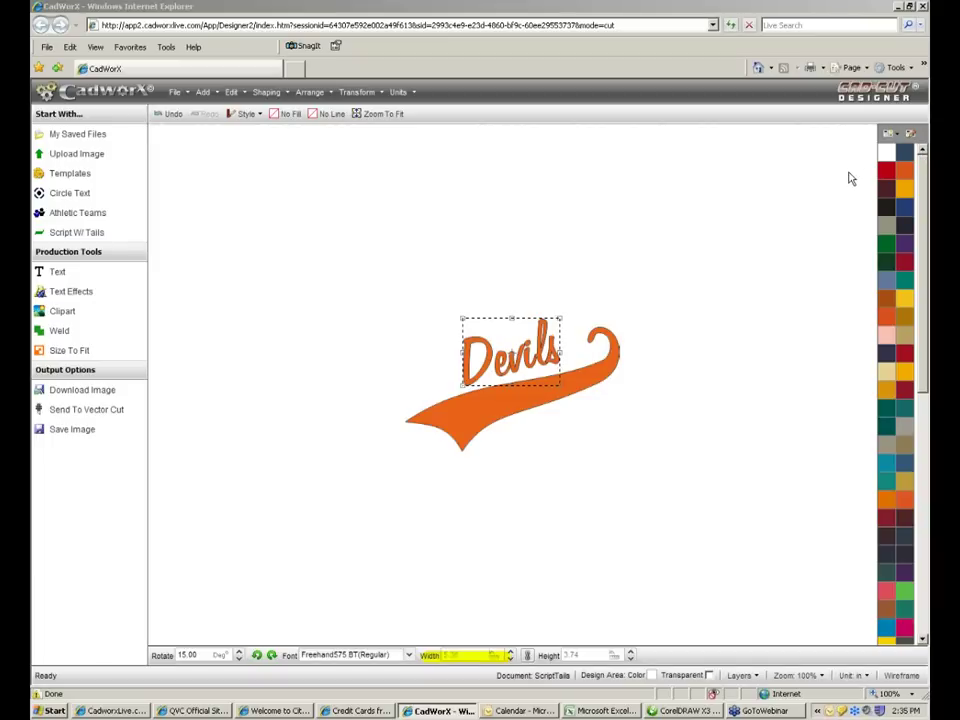
{"action": "double_click", "coordinate": [466, 655]}
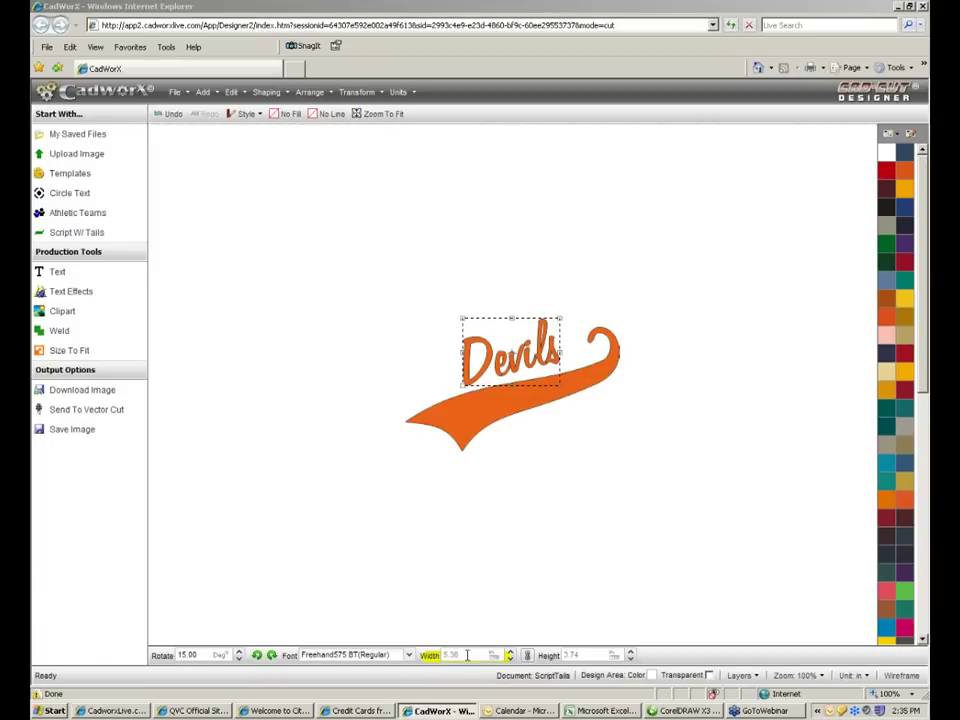
{"action": "type", "text": "12"}
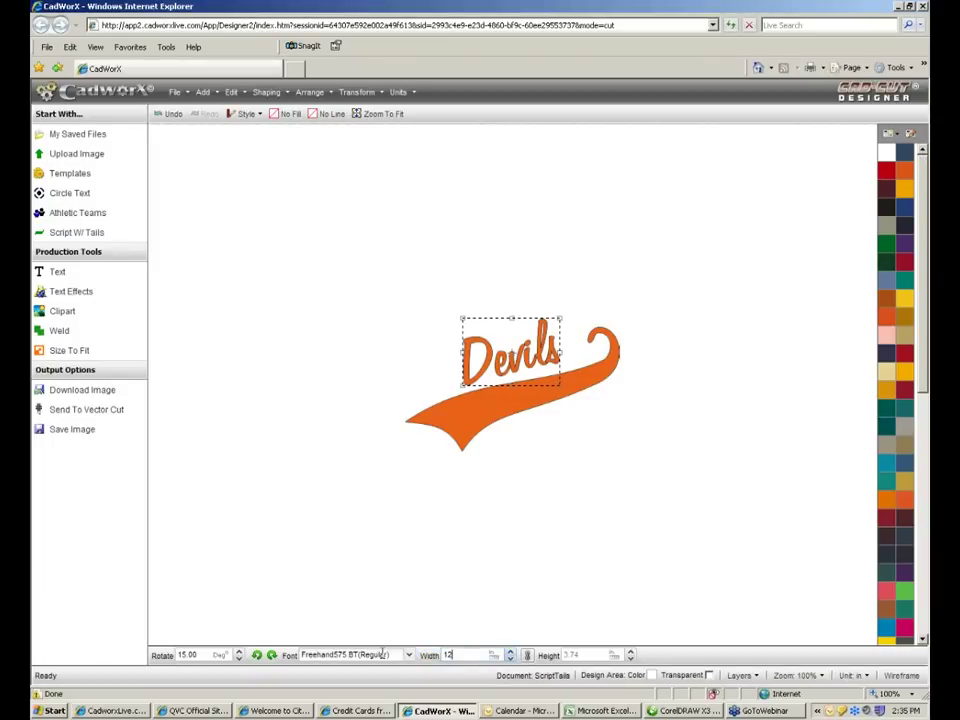
{"action": "key", "text": "Return"}
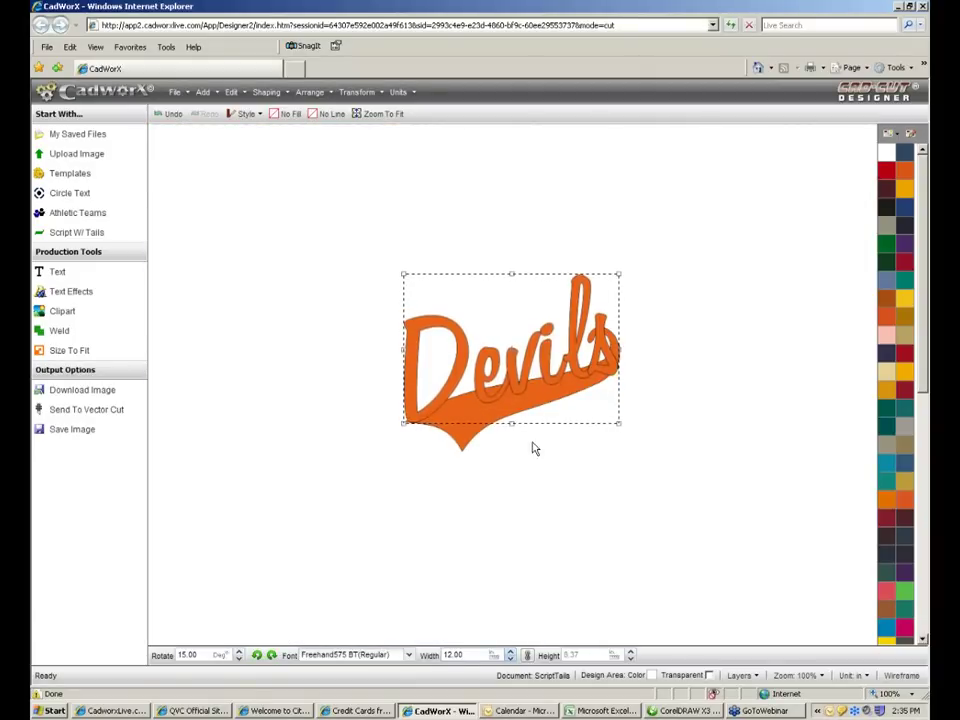
{"action": "left_click_drag", "start_coordinate": [506, 349], "coordinate": [480, 332]}
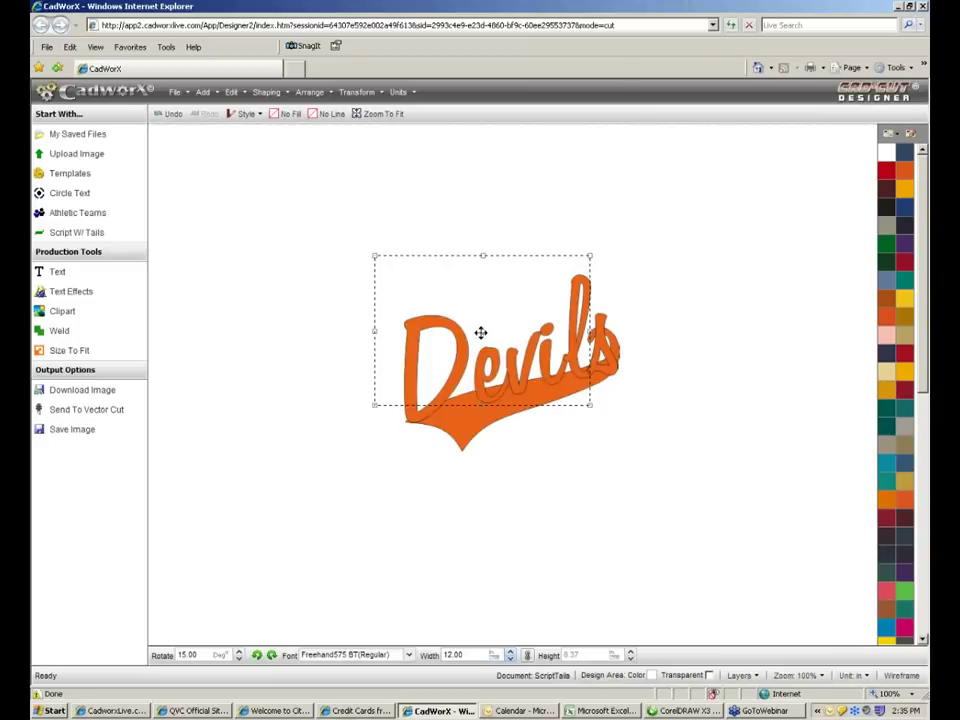
- Enlarge the tail to about 13.3 inches wide and move it up so its curled end meets the final "s" of Devils
{"action": "left_click", "coordinate": [484, 421]}
{"action": "left_click_drag", "start_coordinate": [402, 452], "coordinate": [381, 463]}
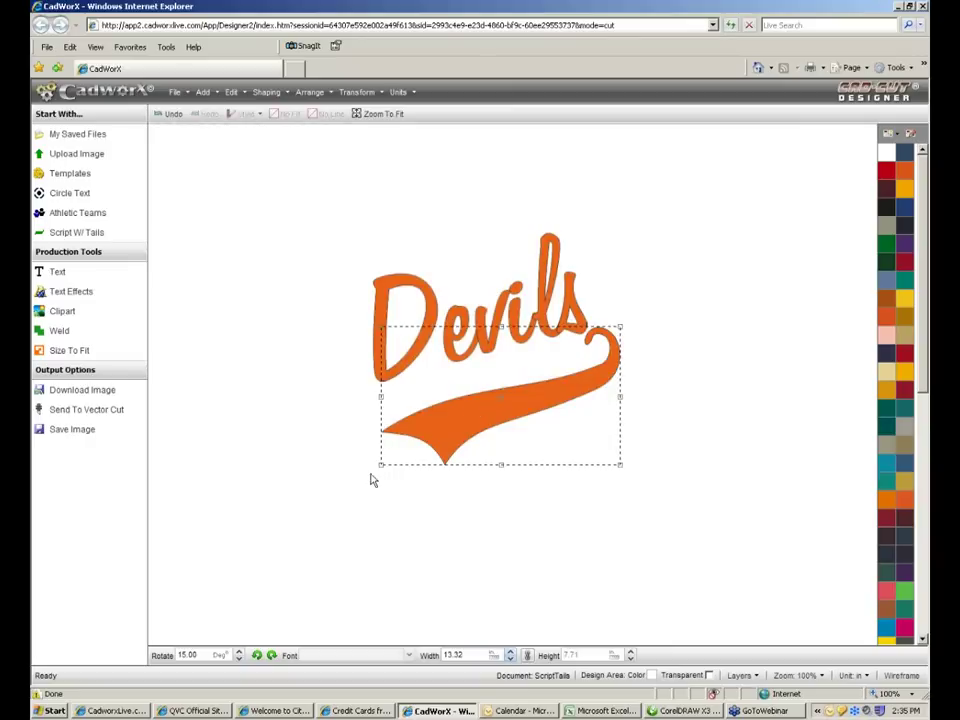
{"action": "left_click_drag", "start_coordinate": [500, 399], "coordinate": [495, 384]}
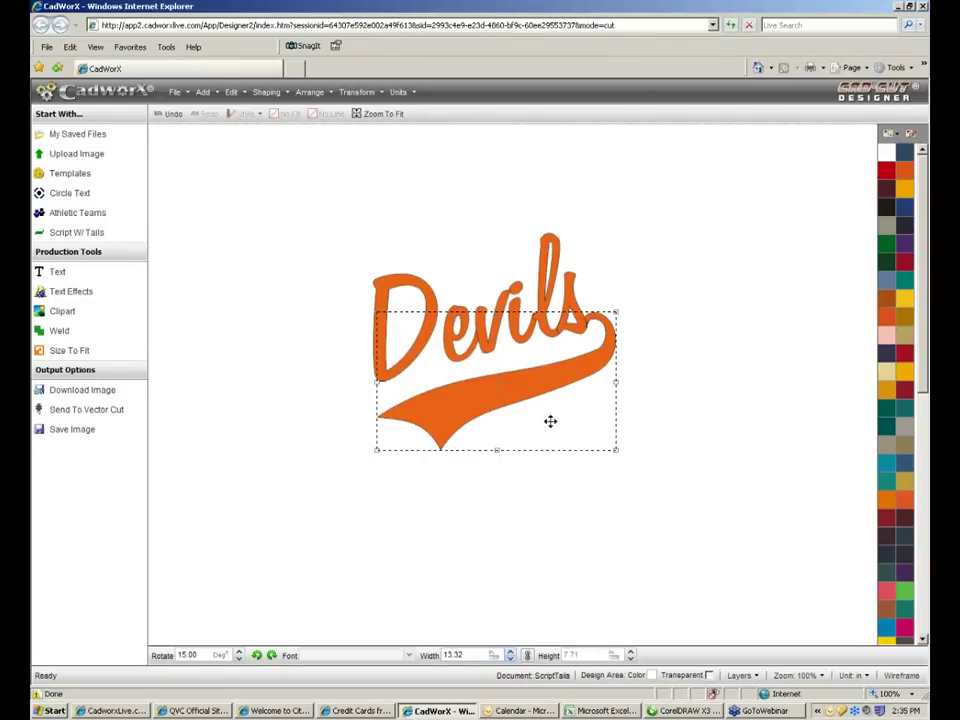
{"action": "left_click_drag", "start_coordinate": [501, 390], "coordinate": [499, 385]}
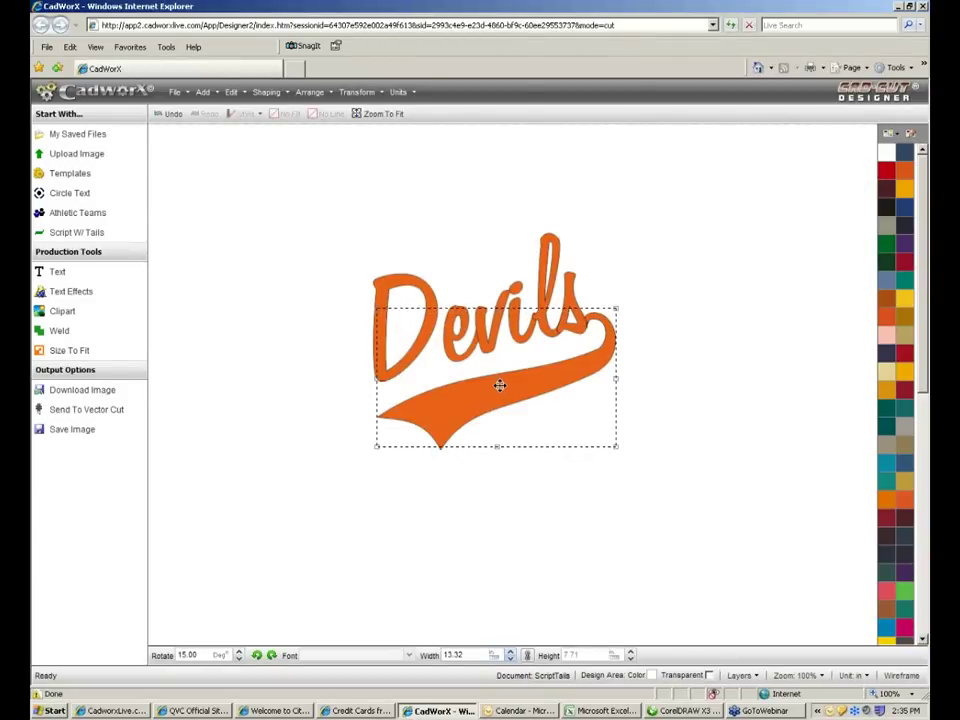
{"action": "left_click", "coordinate": [720, 405]}
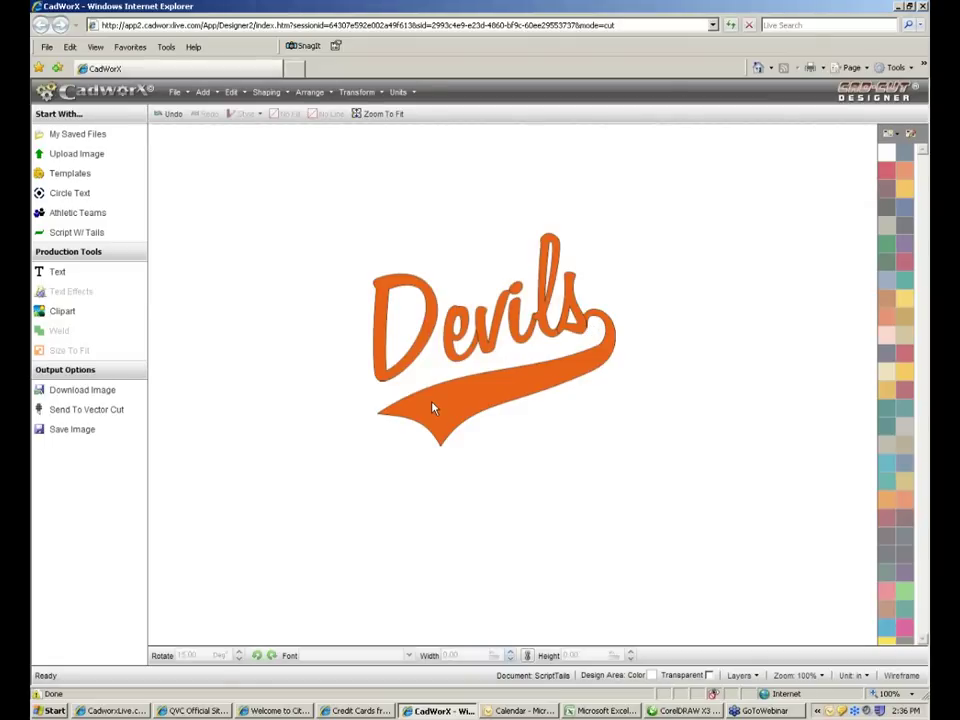
- Weld the Devils lettering and the tail together into a single shape
{"action": "left_click_drag", "start_coordinate": [308, 176], "coordinate": [763, 533]}
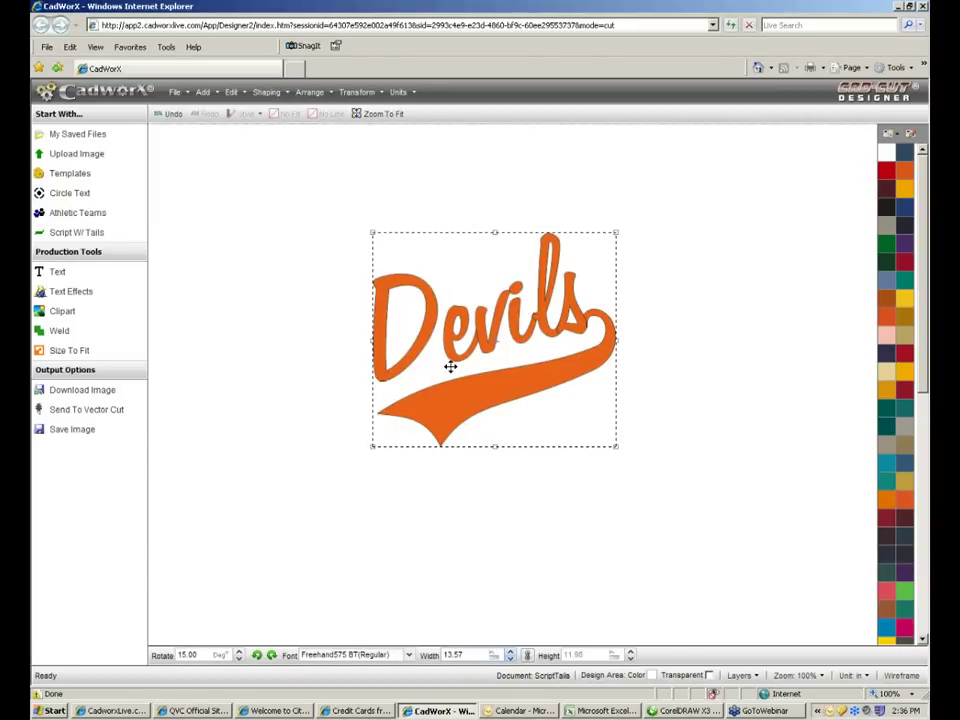
{"action": "left_click", "coordinate": [286, 96]}
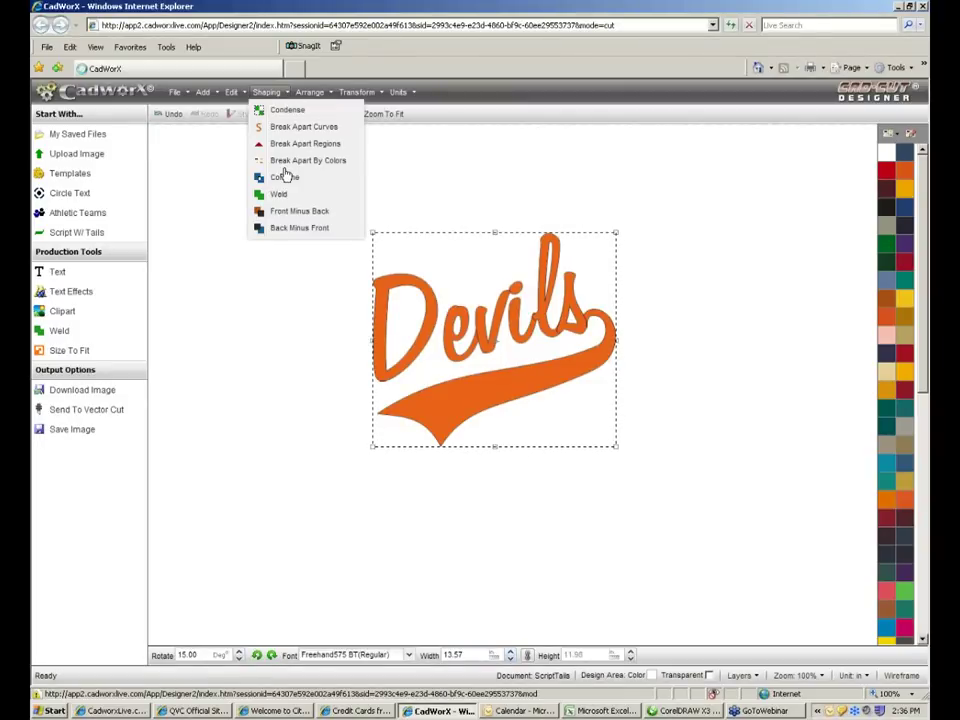
{"action": "left_click", "coordinate": [286, 176]}
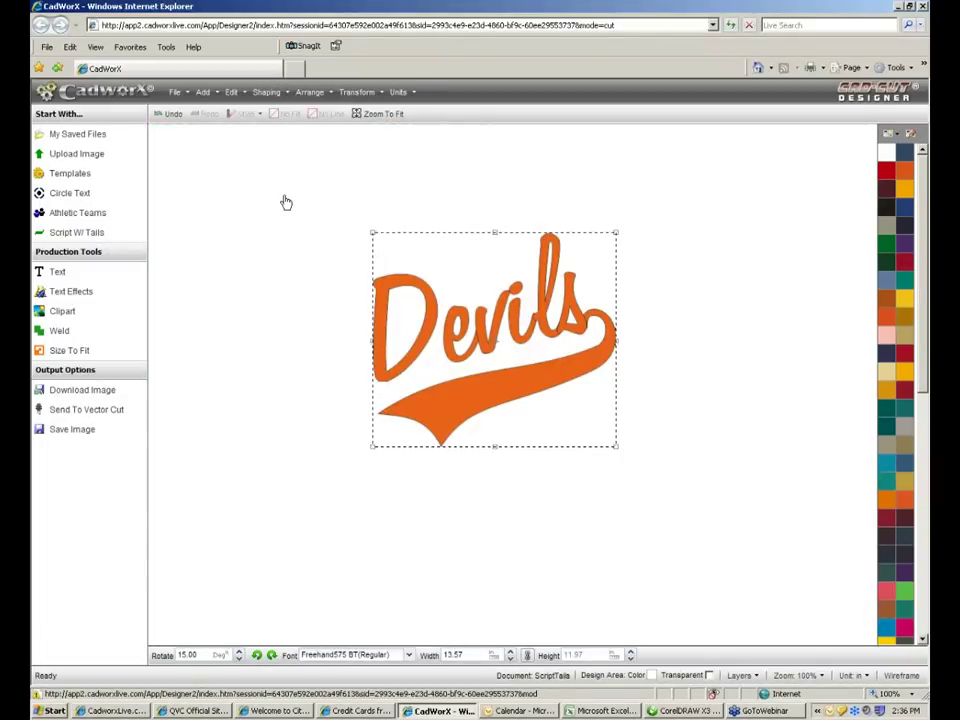
{"action": "left_click", "coordinate": [648, 386]}
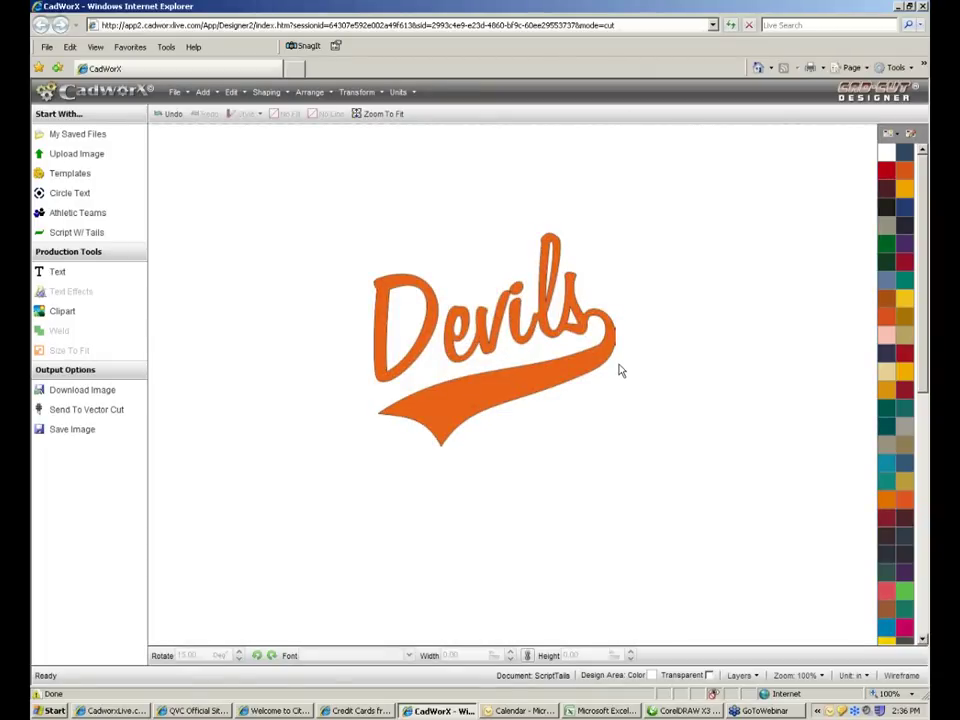
- Add the red "my splitfront" effect from the Split front library to the welded Devils design and apply it
{"action": "left_click_drag", "start_coordinate": [321, 203], "coordinate": [720, 525]}
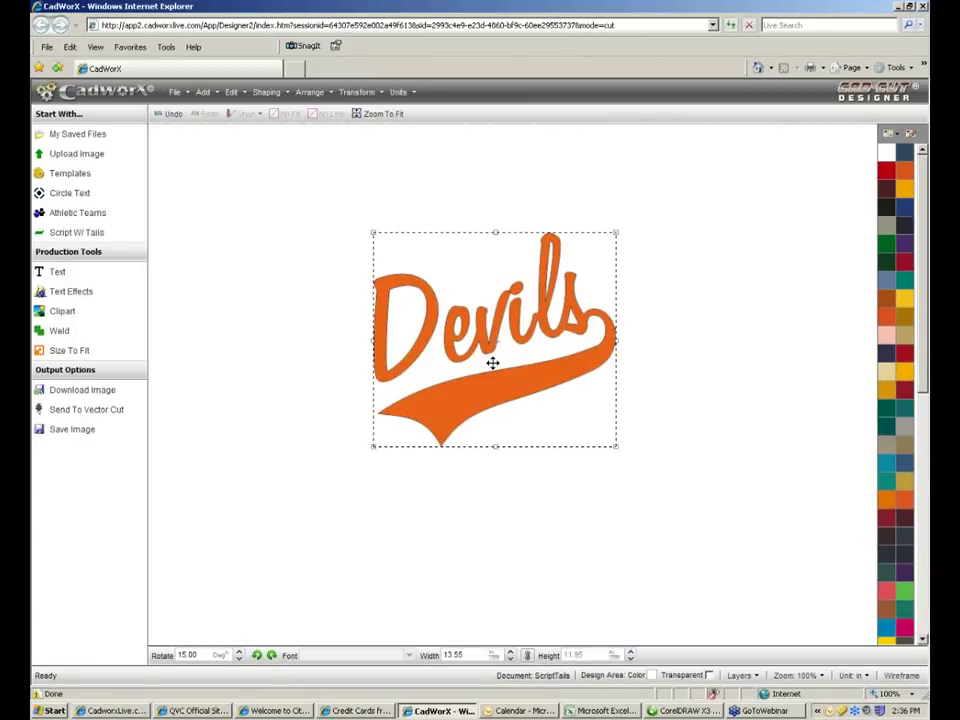
{"action": "left_click", "coordinate": [284, 93]}
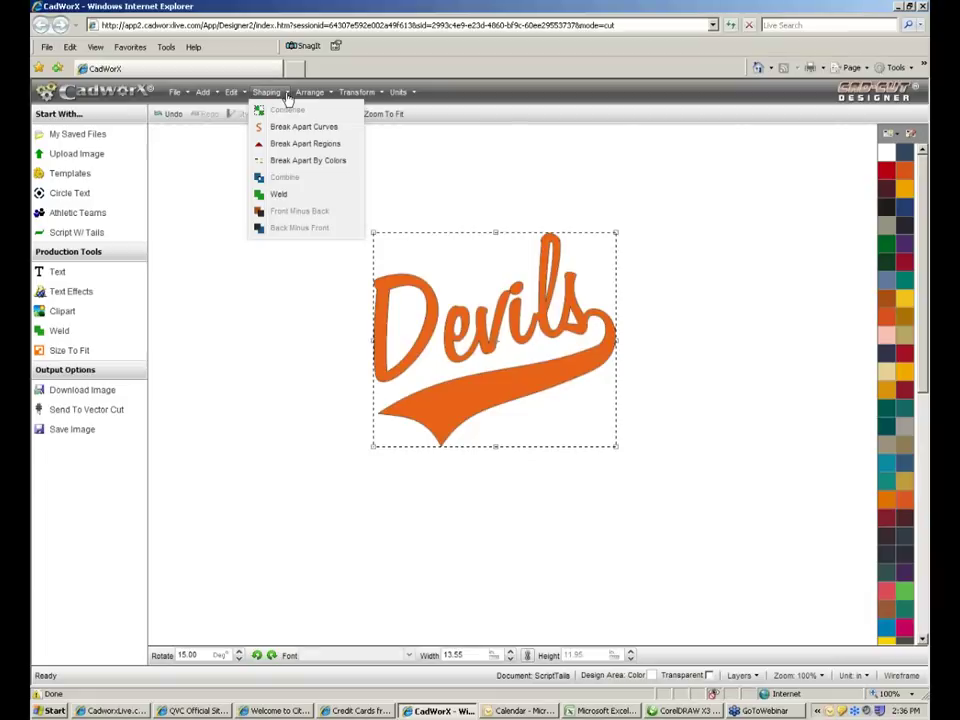
{"action": "left_click", "coordinate": [231, 92]}
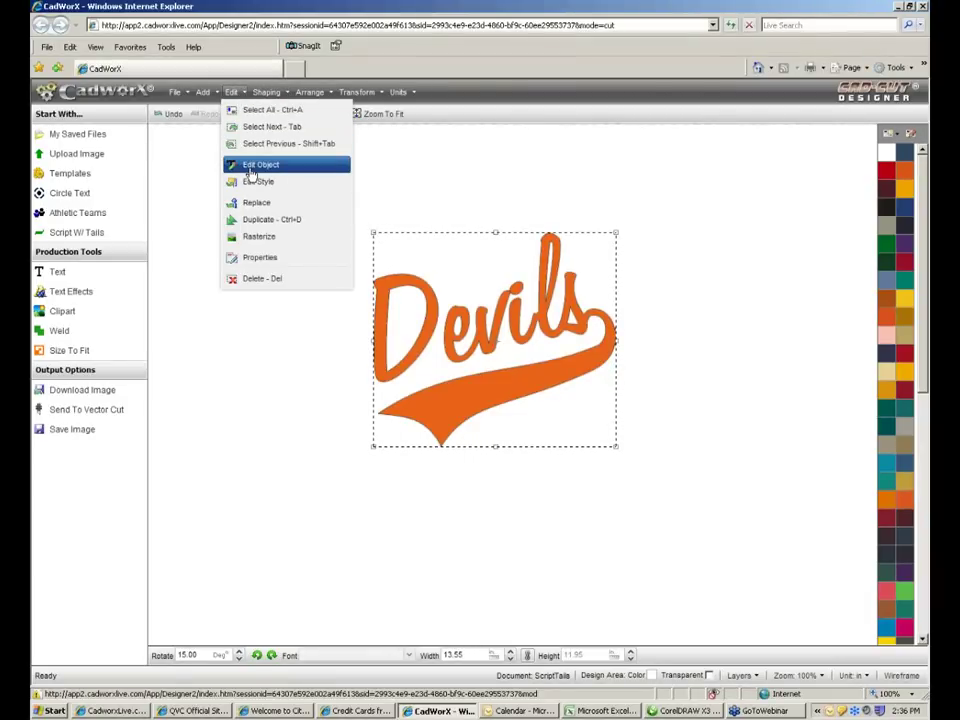
{"action": "left_click", "coordinate": [251, 166]}
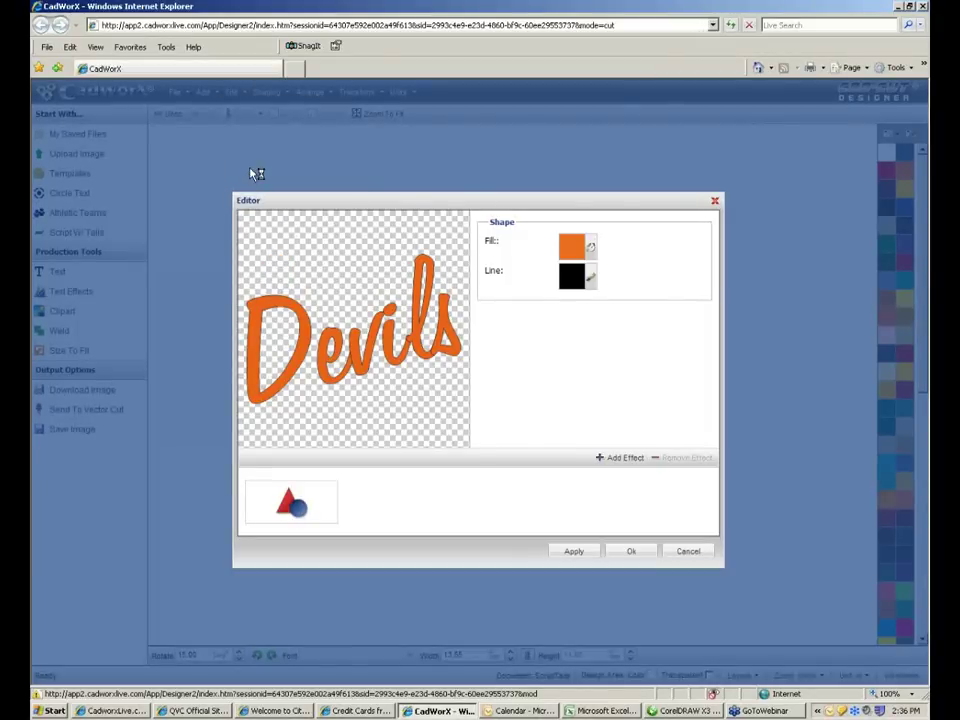
{"action": "left_click", "coordinate": [618, 458]}
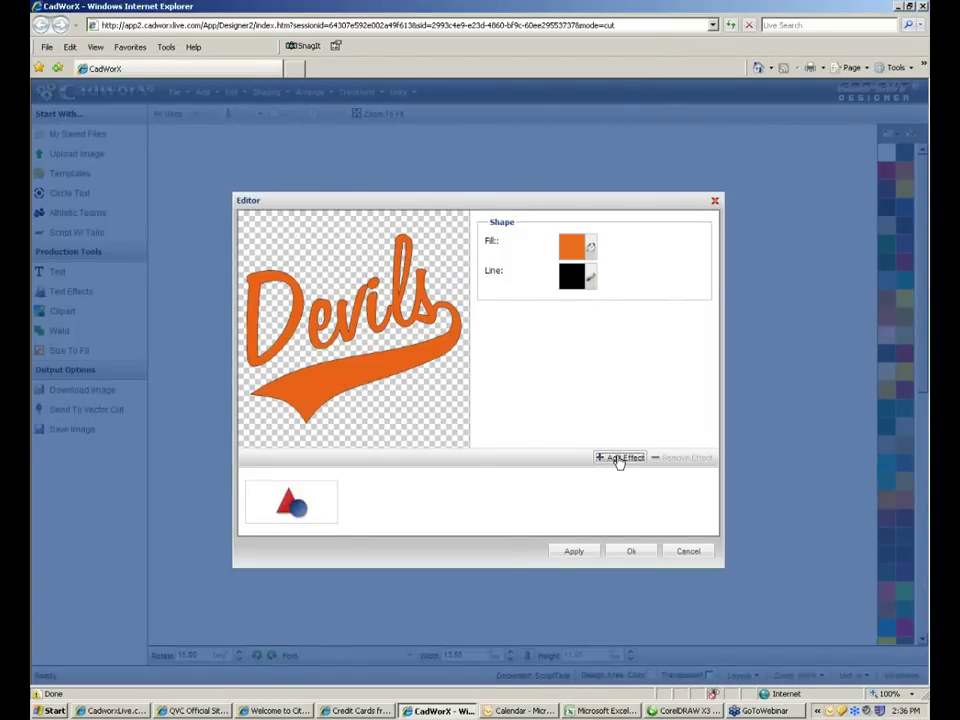
{"action": "left_click", "coordinate": [618, 458]}
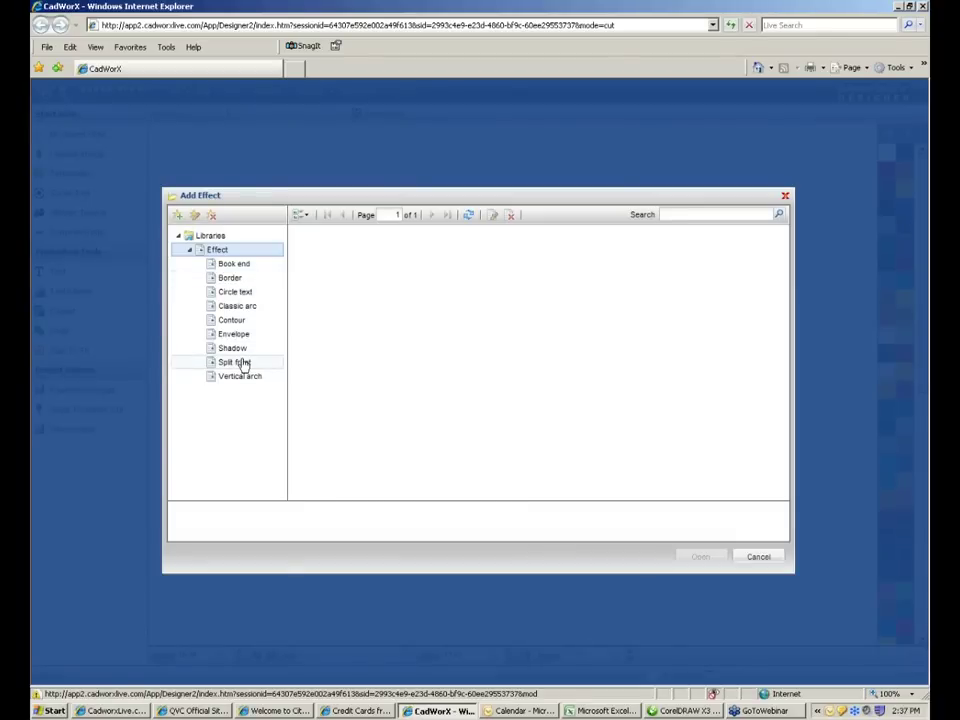
{"action": "left_click", "coordinate": [242, 364]}
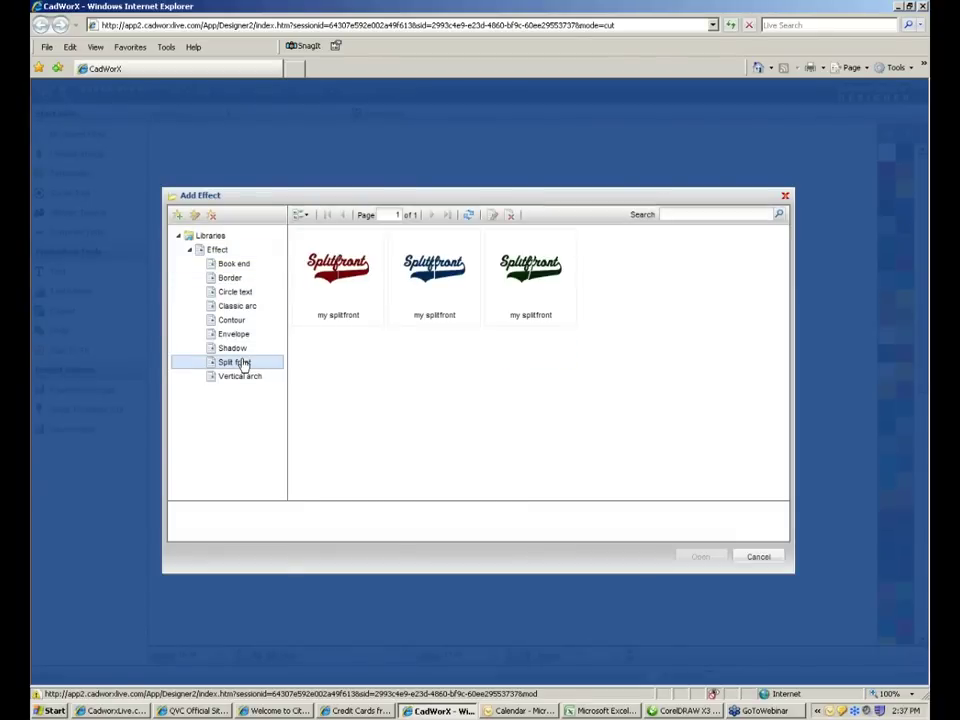
{"action": "left_click", "coordinate": [364, 289]}
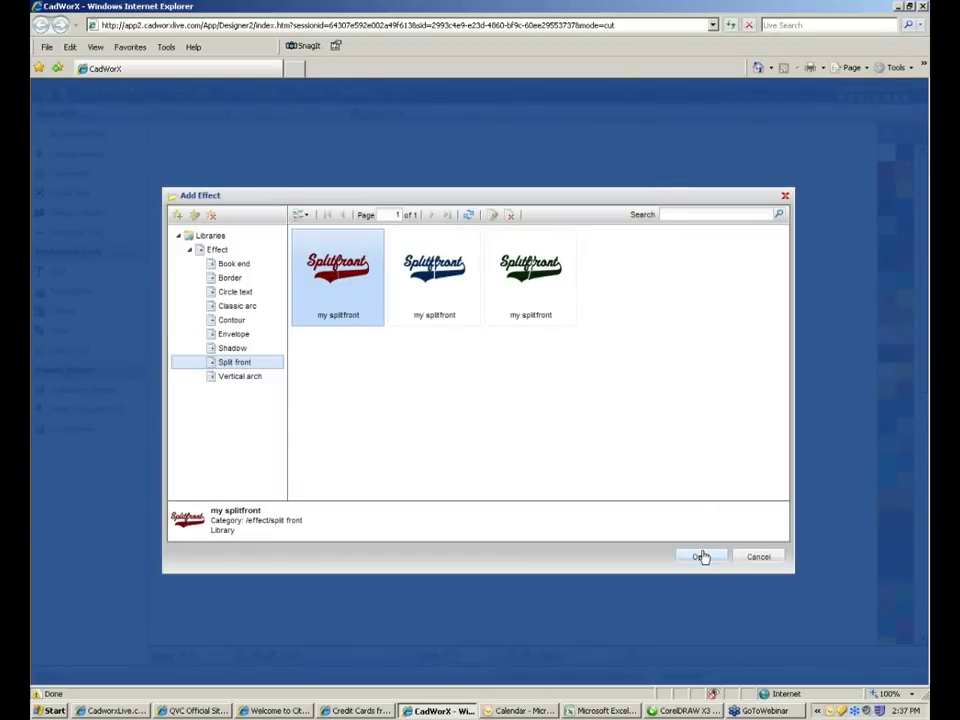
{"action": "left_click", "coordinate": [702, 557]}
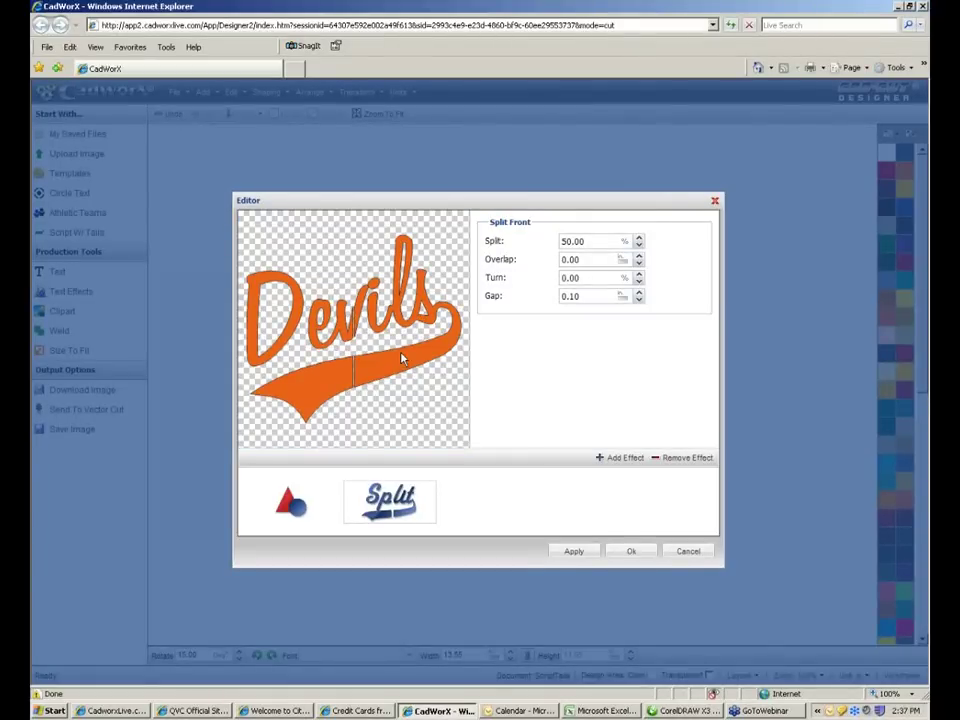
{"action": "left_click", "coordinate": [636, 551]}
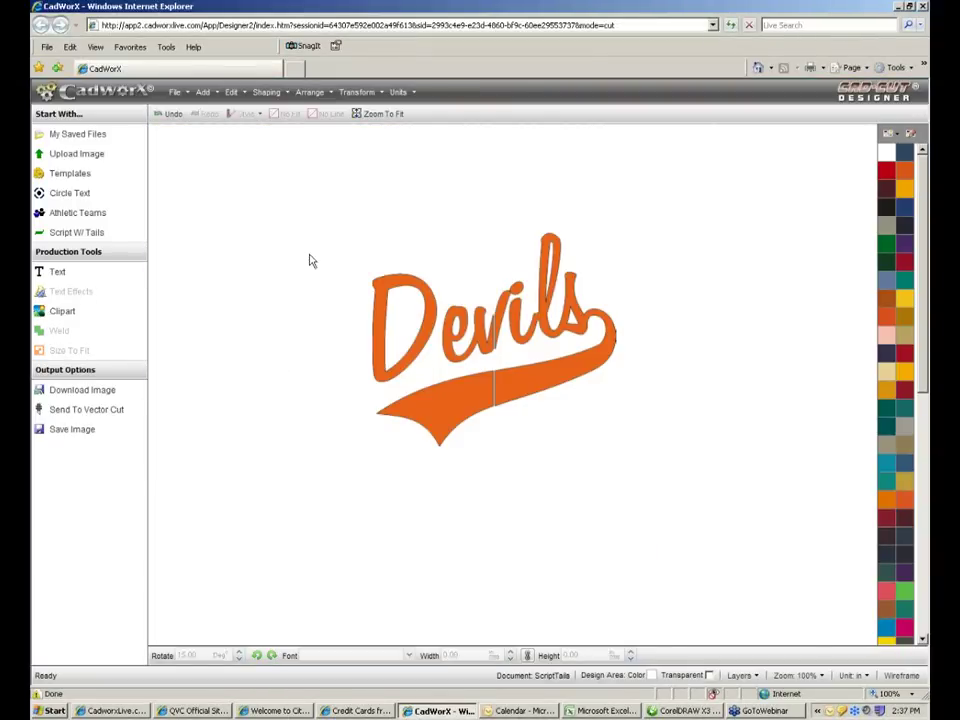
- Break the split Devils design apart into separate regions
{"action": "left_click_drag", "start_coordinate": [302, 218], "coordinate": [500, 521]}
{"action": "left_click_drag", "start_coordinate": [305, 208], "coordinate": [504, 505]}
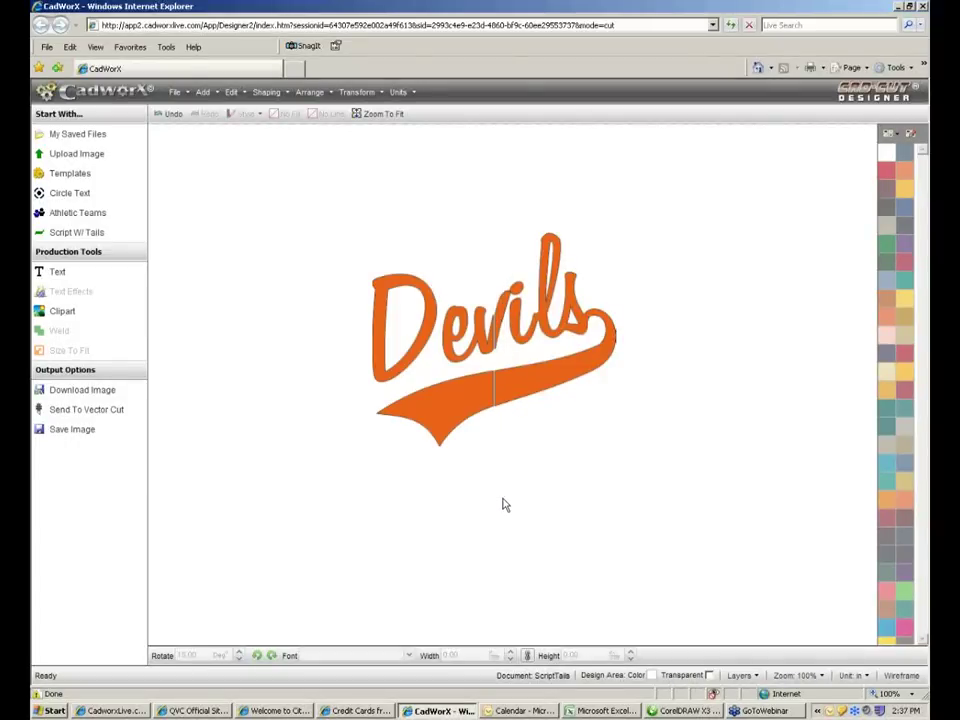
{"action": "left_click", "coordinate": [451, 349]}
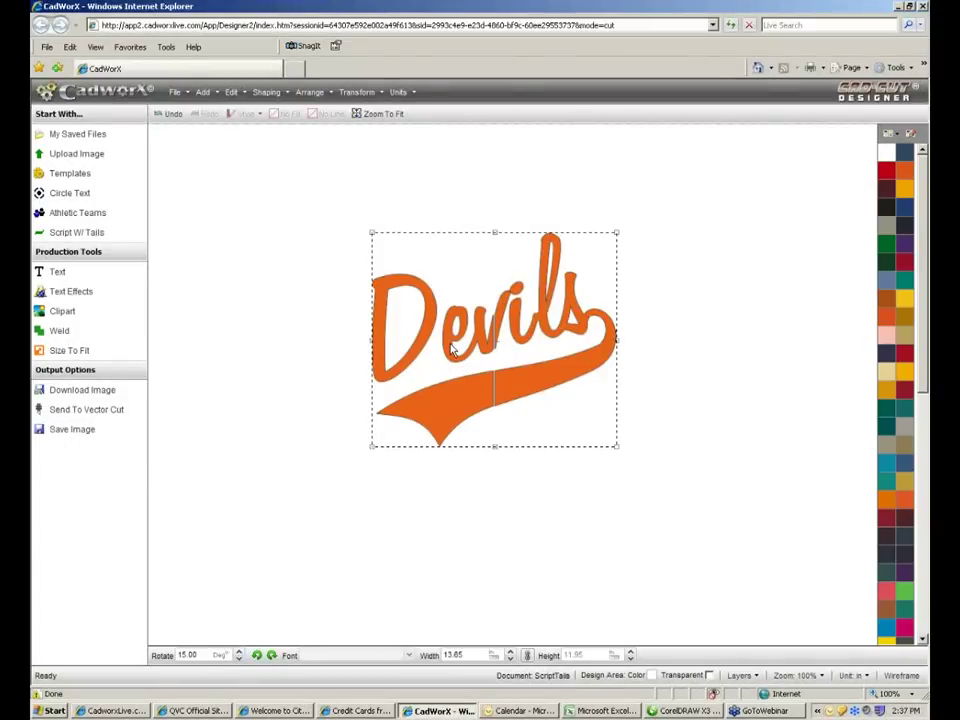
{"action": "left_click", "coordinate": [310, 92]}
{"action": "left_click", "coordinate": [284, 93]}
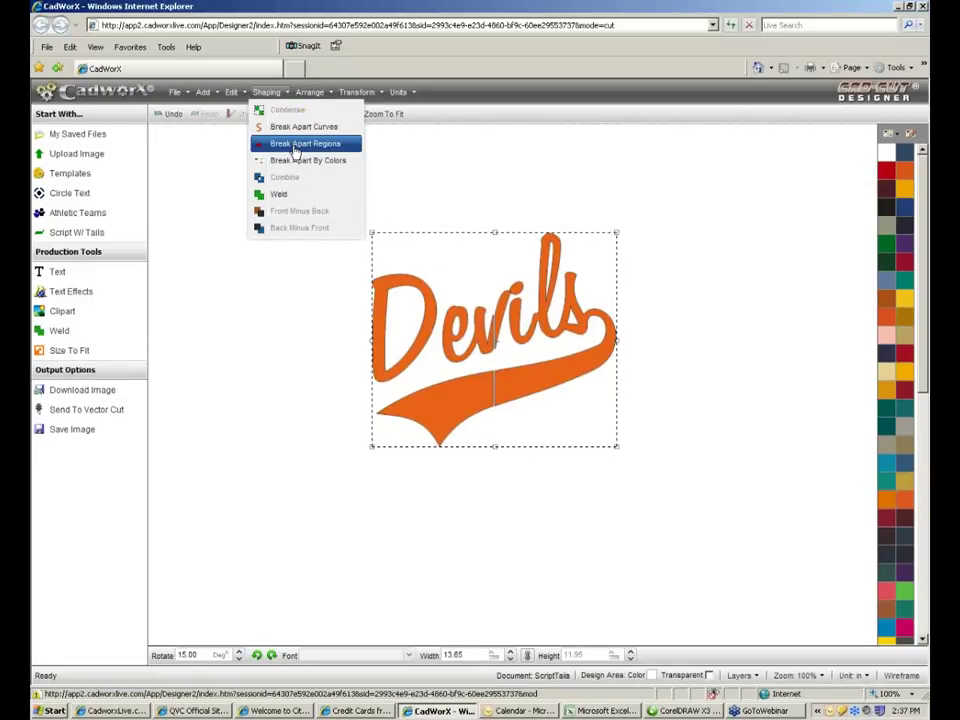
{"action": "left_click", "coordinate": [295, 148]}
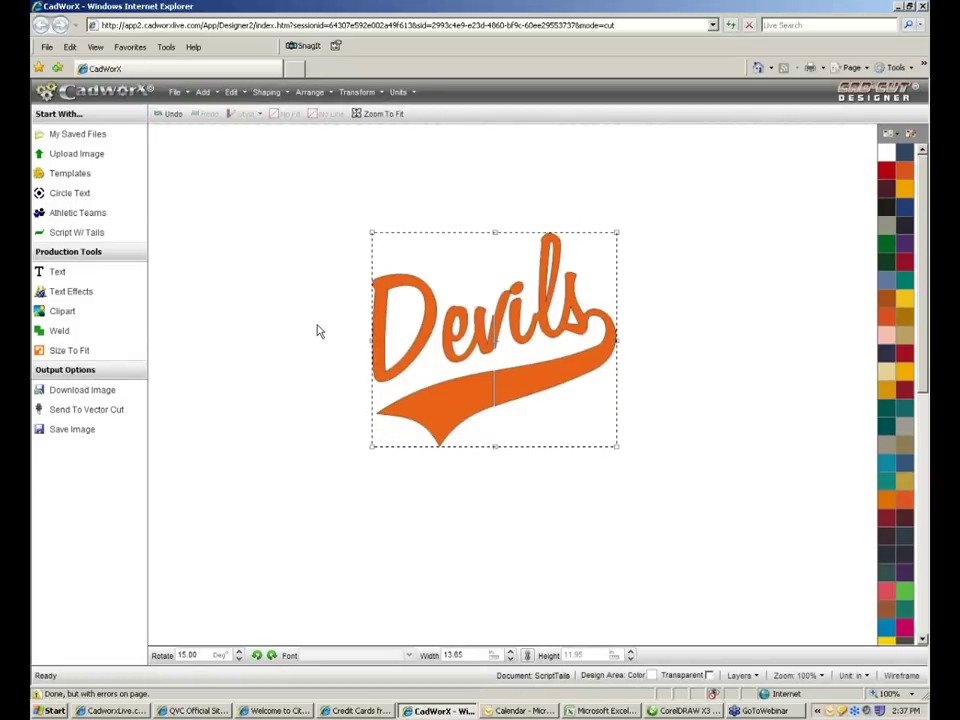
- Move all pieces of the design's left half slightly to the left to widen the split gap
{"action": "left_click_drag", "start_coordinate": [316, 246], "coordinate": [496, 524]}
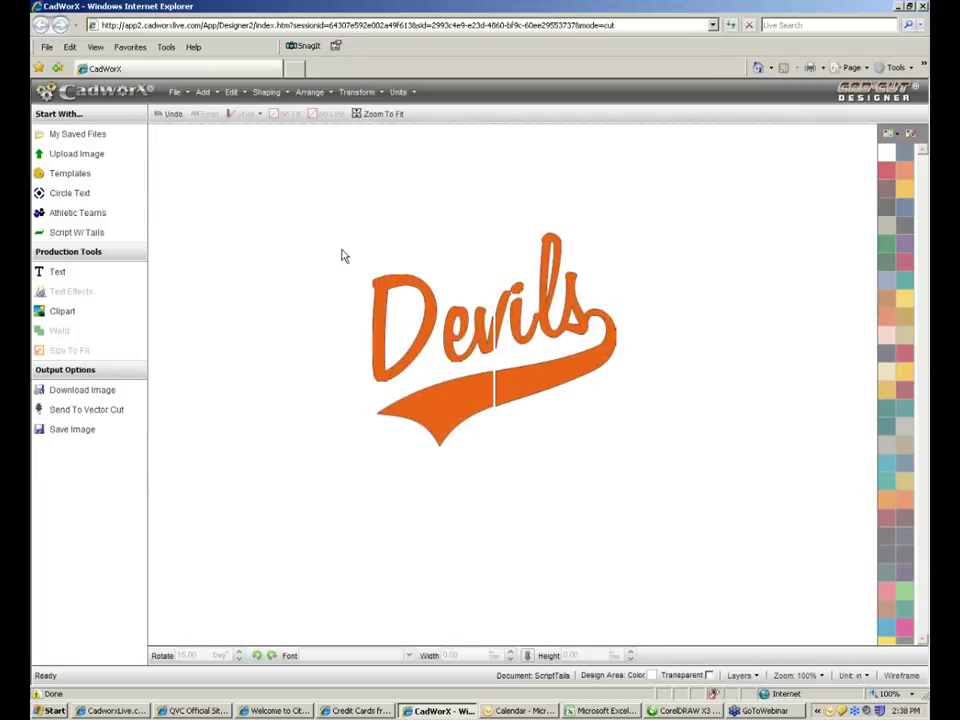
{"action": "left_click_drag", "start_coordinate": [342, 250], "coordinate": [502, 489]}
{"action": "key", "text": "Left"}
{"action": "key", "text": "Left"}
{"action": "key", "text": "Left"}
{"action": "key", "text": "Left"}
{"action": "key", "text": "Left"}
{"action": "key", "text": "Left"}
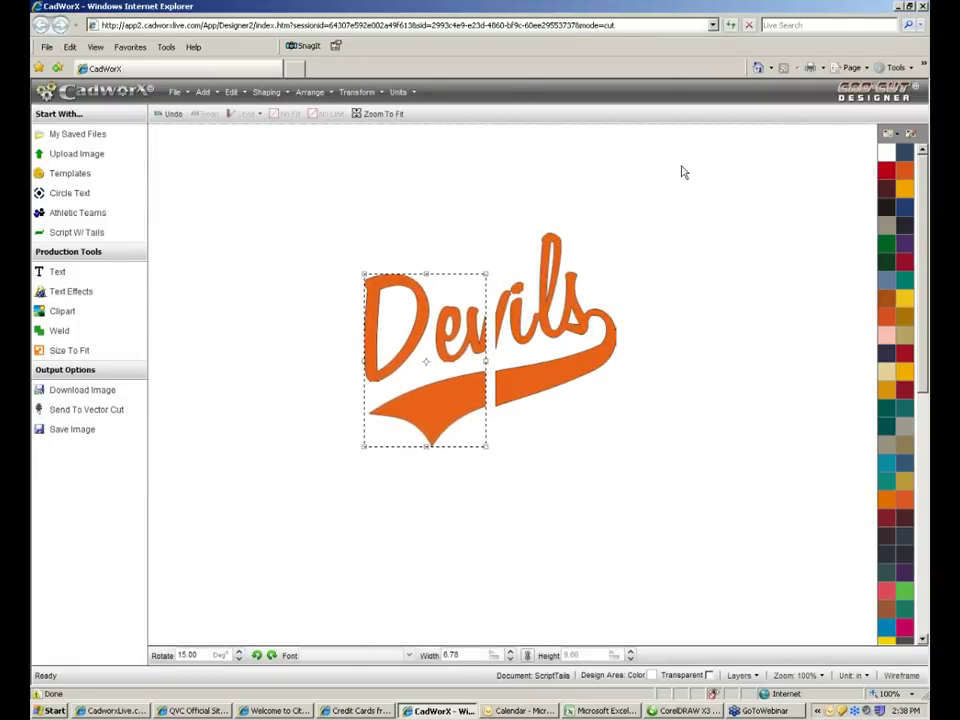
{"action": "left_click", "coordinate": [508, 457]}
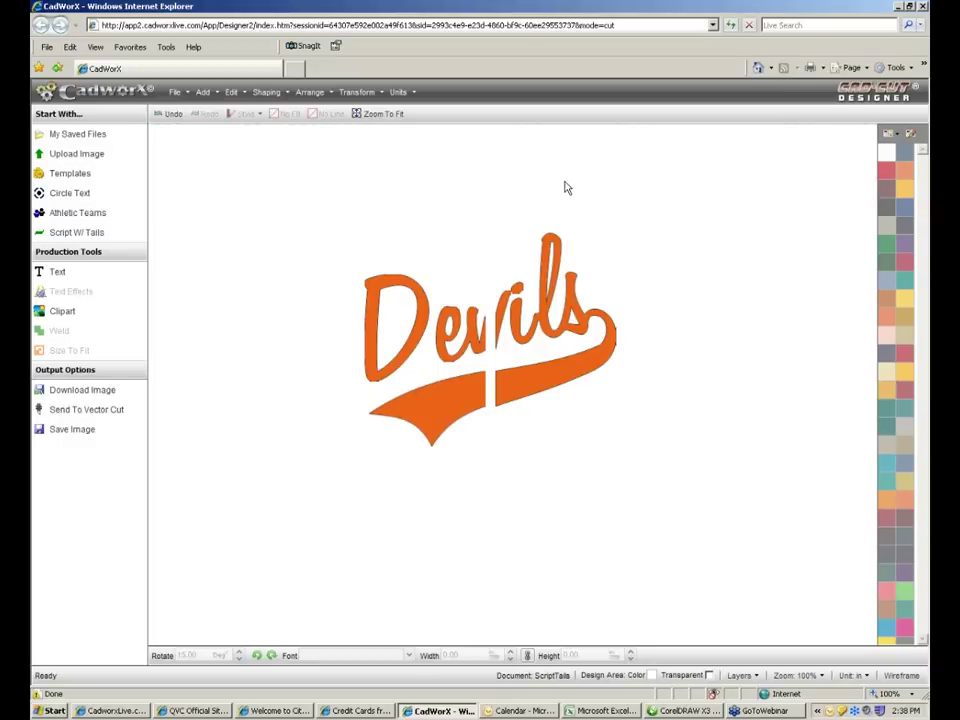
- Delete the dot of the "i" in Devils
{"action": "key", "text": "Left"}
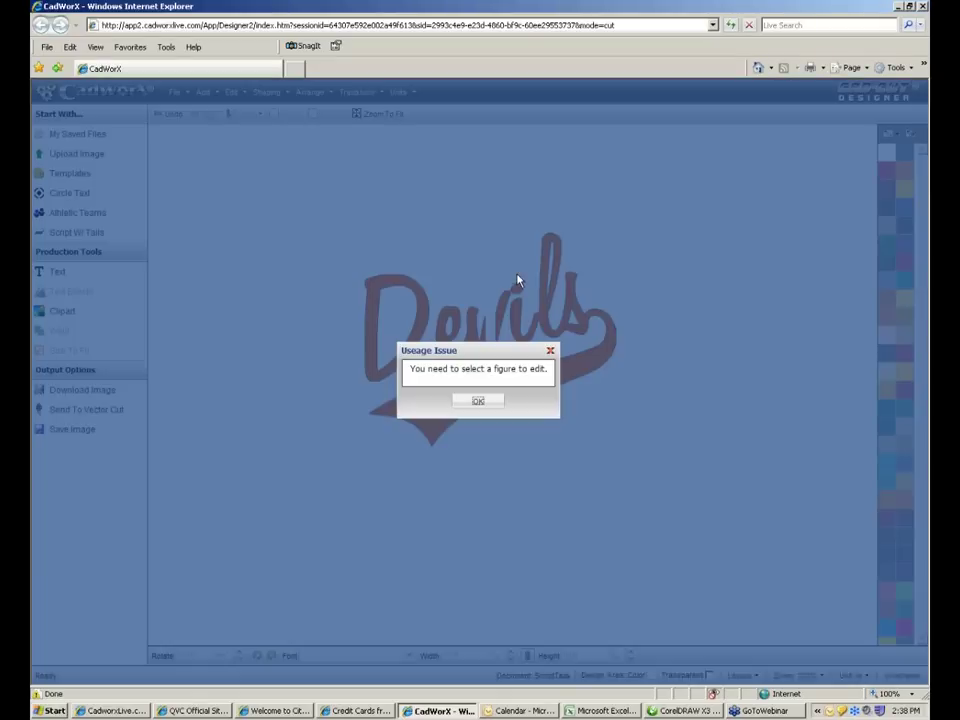
{"action": "left_click", "coordinate": [480, 402]}
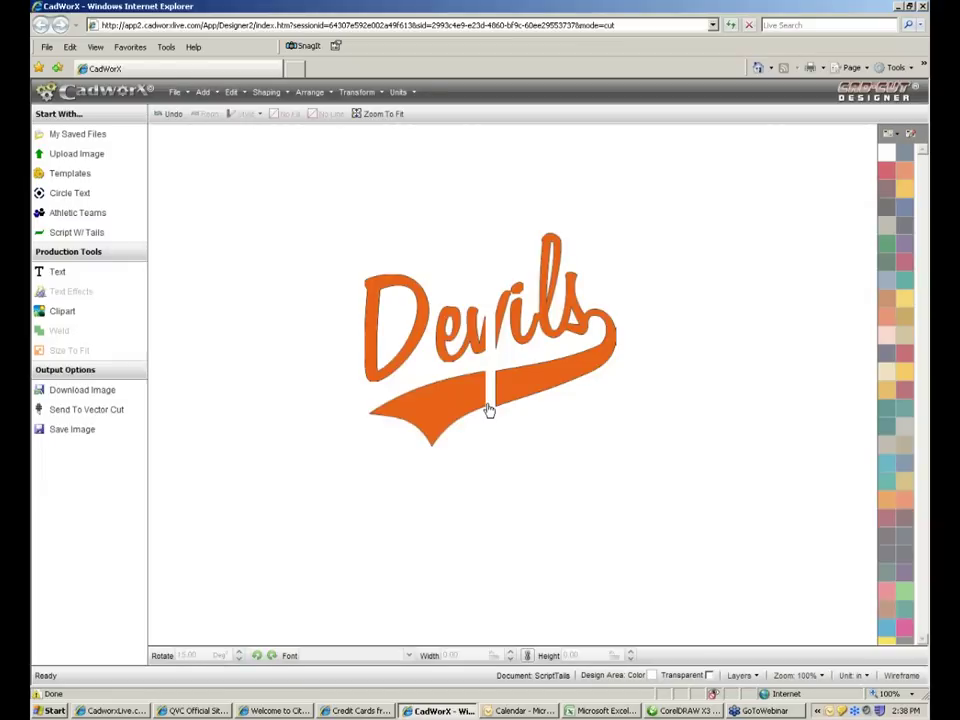
{"action": "left_click", "coordinate": [519, 290]}
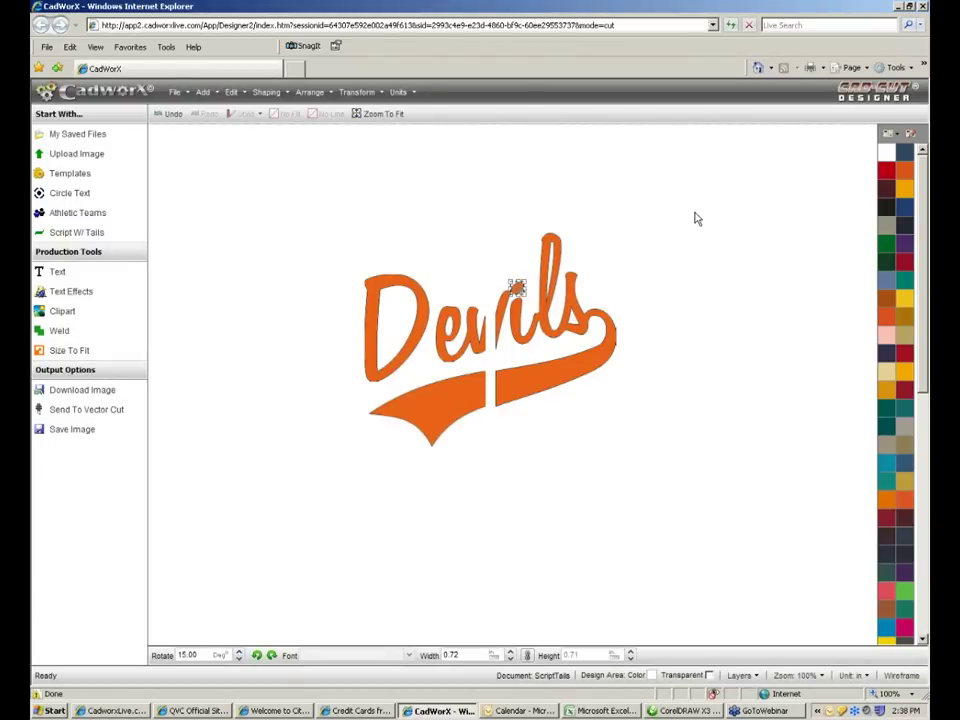
{"action": "key", "text": "Delete"}
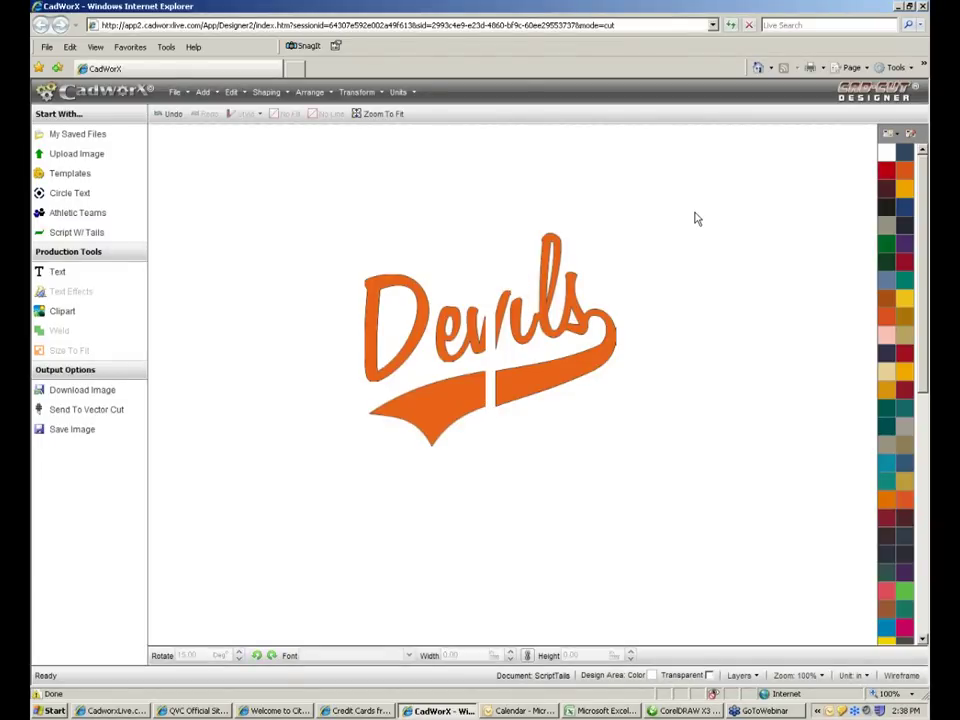
- Insert the solid black flame blowing to the right from the Flames clipart category and place it just below the split in the tail
{"action": "left_click", "coordinate": [60, 311]}
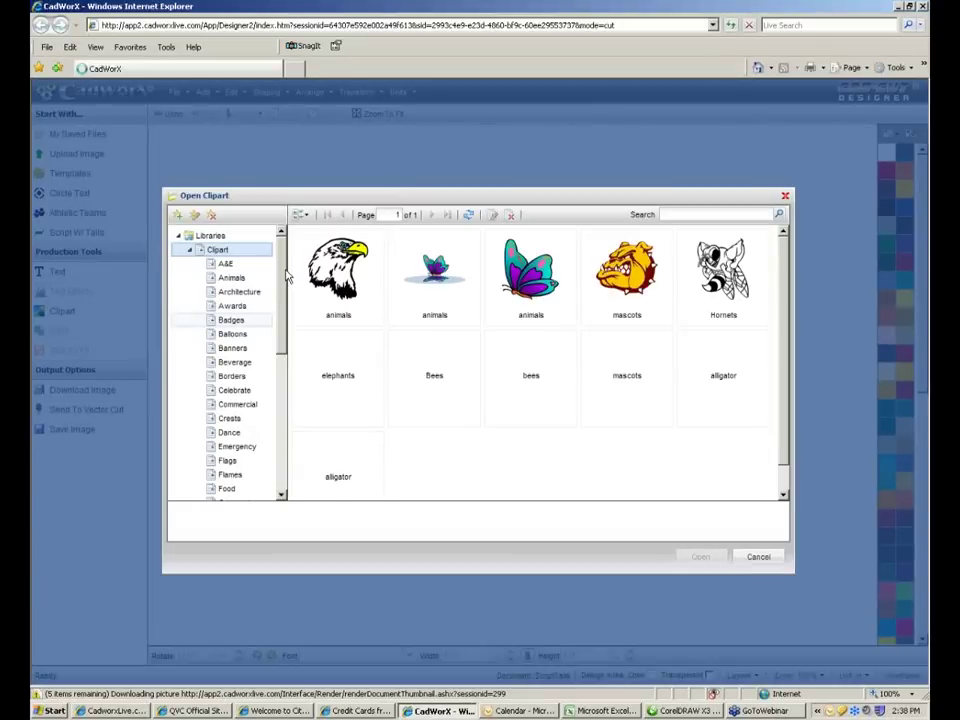
{"action": "left_click_drag", "start_coordinate": [283, 278], "coordinate": [280, 355]}
{"action": "left_click", "coordinate": [230, 303]}
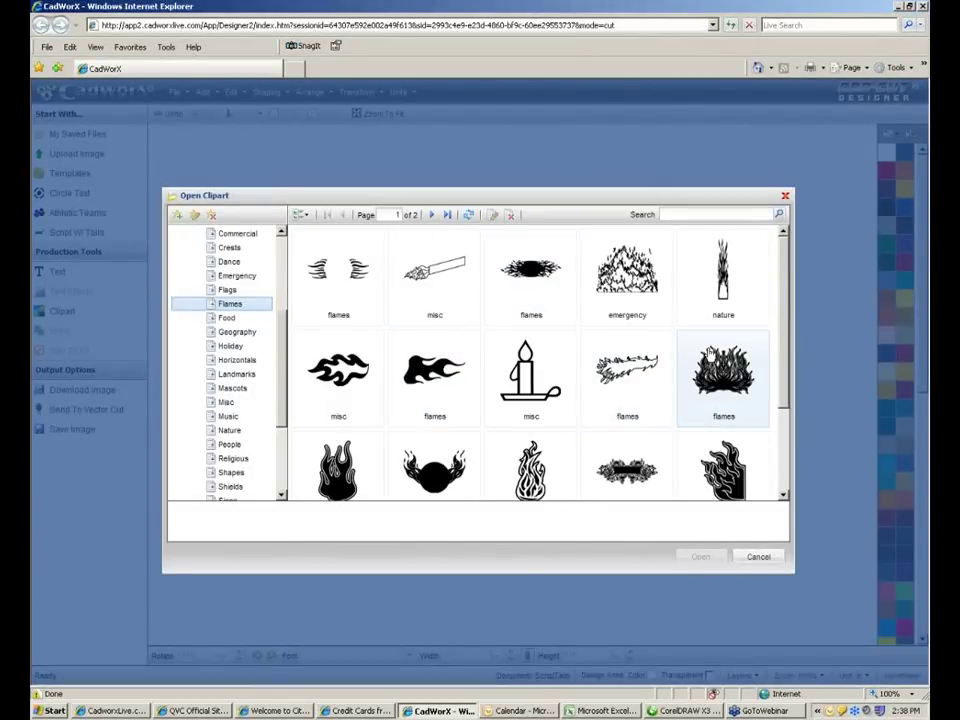
{"action": "mouse_move", "coordinate": [782, 350]}
{"action": "left_mouse_down"}
{"action": "mouse_move", "coordinate": [784, 412]}
{"action": "mouse_move", "coordinate": [784, 345]}
{"action": "left_mouse_up"}
{"action": "left_click", "coordinate": [418, 375]}
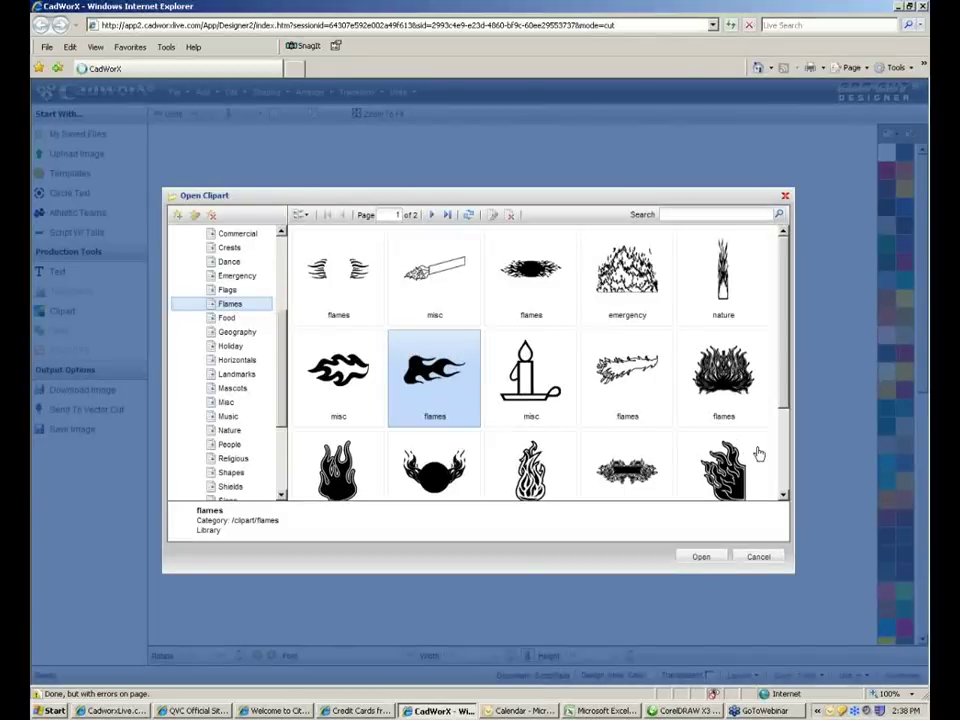
{"action": "left_click", "coordinate": [697, 557]}
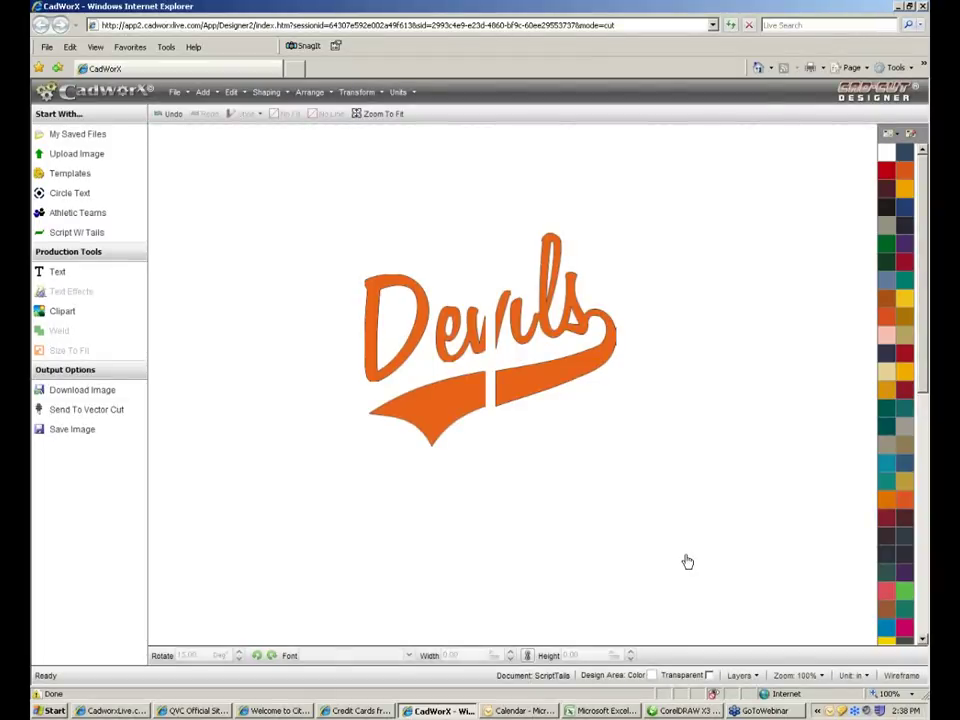
{"action": "left_click", "coordinate": [492, 391]}
{"action": "left_click_drag", "start_coordinate": [492, 391], "coordinate": [506, 441]}
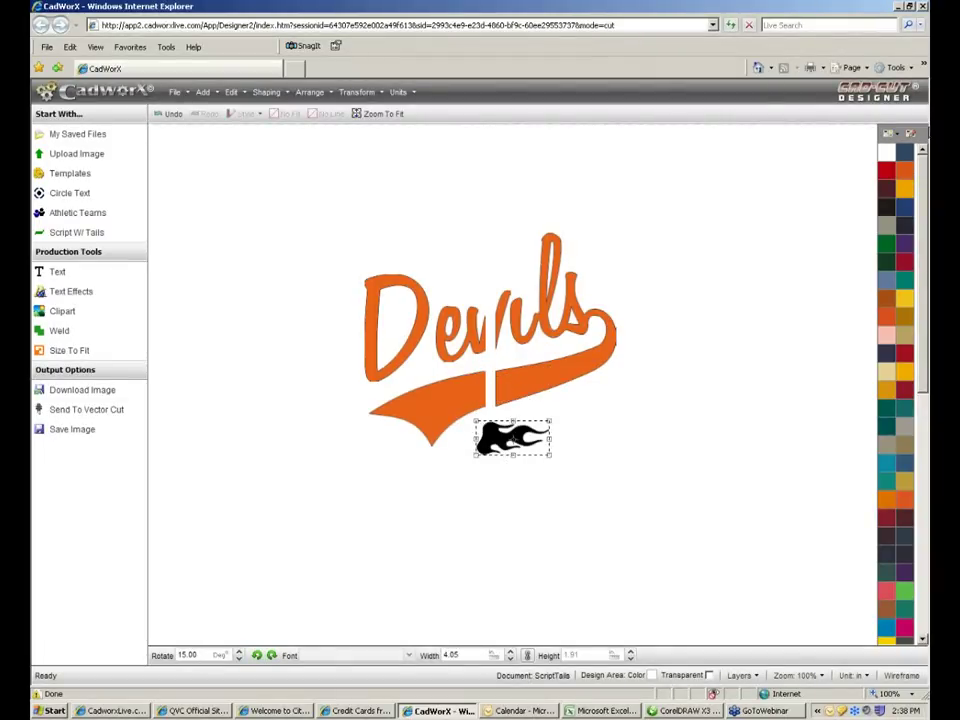
- Rotate the flame clipart counterclockwise by 30 degrees and by a further 15 degrees
{"action": "mouse_move", "coordinate": [127, 650]}
{"action": "left_mouse_down"}
{"action": "mouse_move", "coordinate": [181, 659]}
{"action": "mouse_move", "coordinate": [263, 655]}
{"action": "left_mouse_up"}
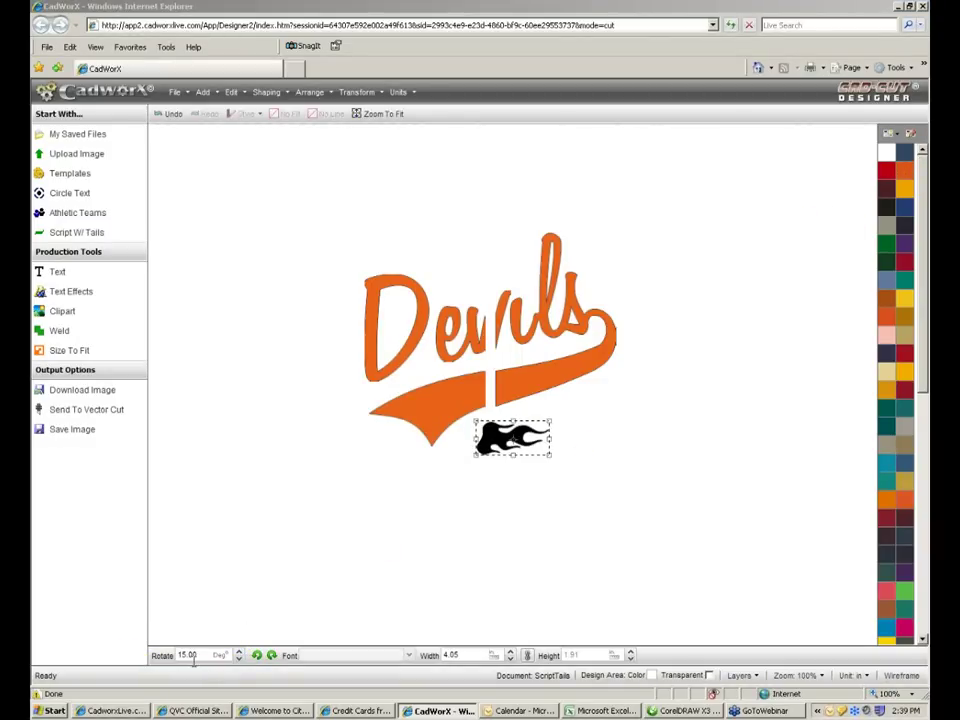
{"action": "left_click_drag", "start_coordinate": [195, 656], "coordinate": [101, 652]}
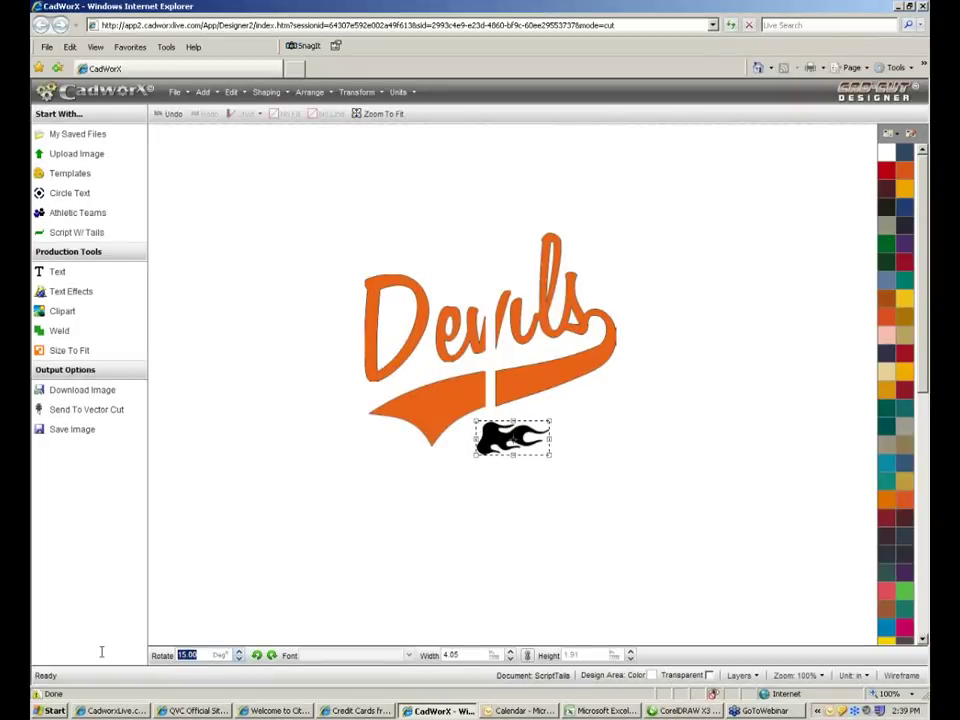
{"action": "type", "text": "30"}
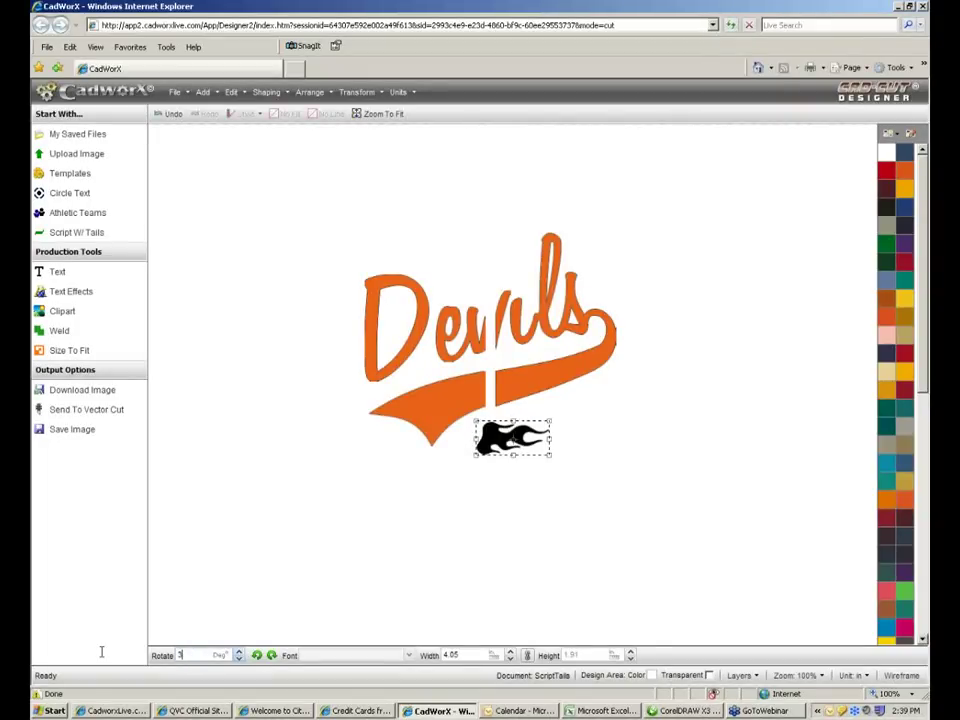
{"action": "left_click", "coordinate": [256, 656]}
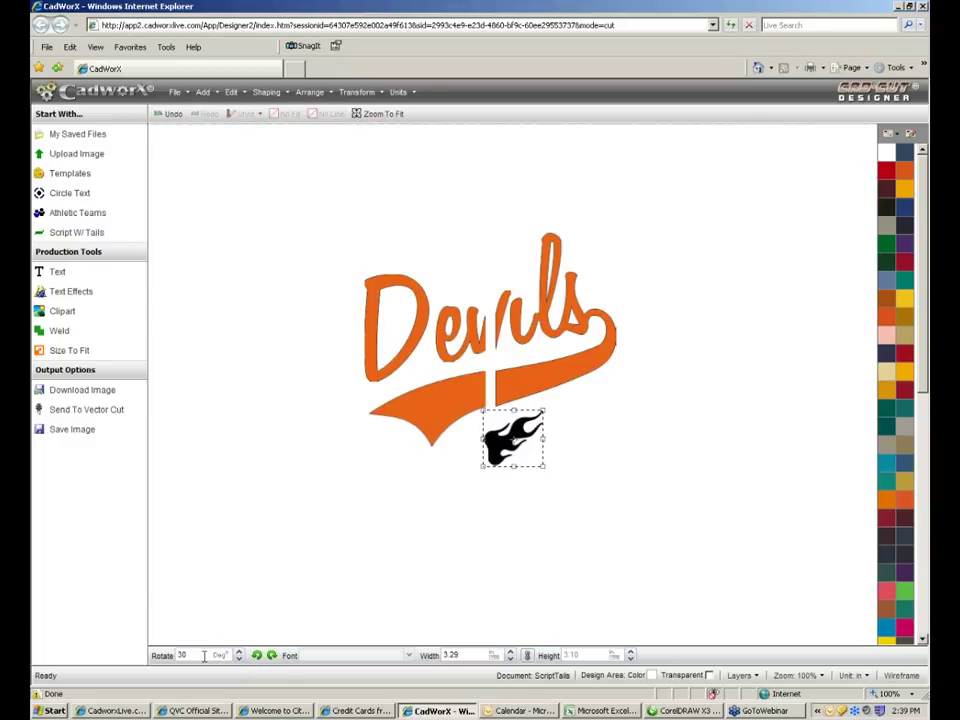
{"action": "left_click_drag", "start_coordinate": [197, 656], "coordinate": [120, 654]}
{"action": "type", "text": "15"}
{"action": "left_click", "coordinate": [255, 656]}
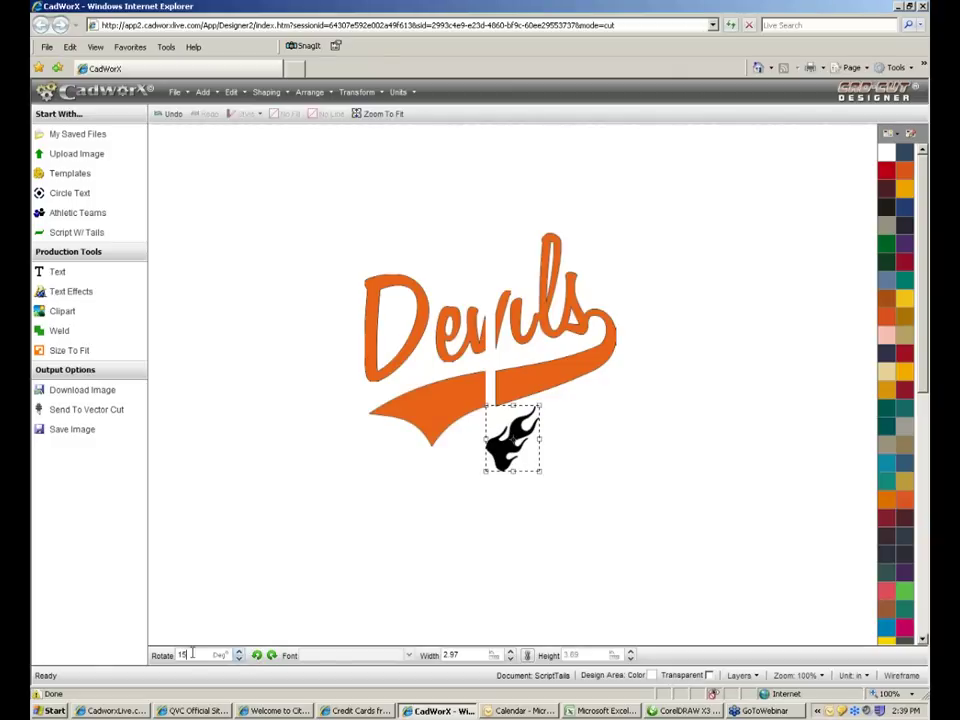
- Rotate the flame clipart counterclockwise by another 30 degrees and then by 10 degrees so it points upward
{"action": "left_click_drag", "start_coordinate": [196, 656], "coordinate": [133, 655]}
{"action": "type", "text": "30"}
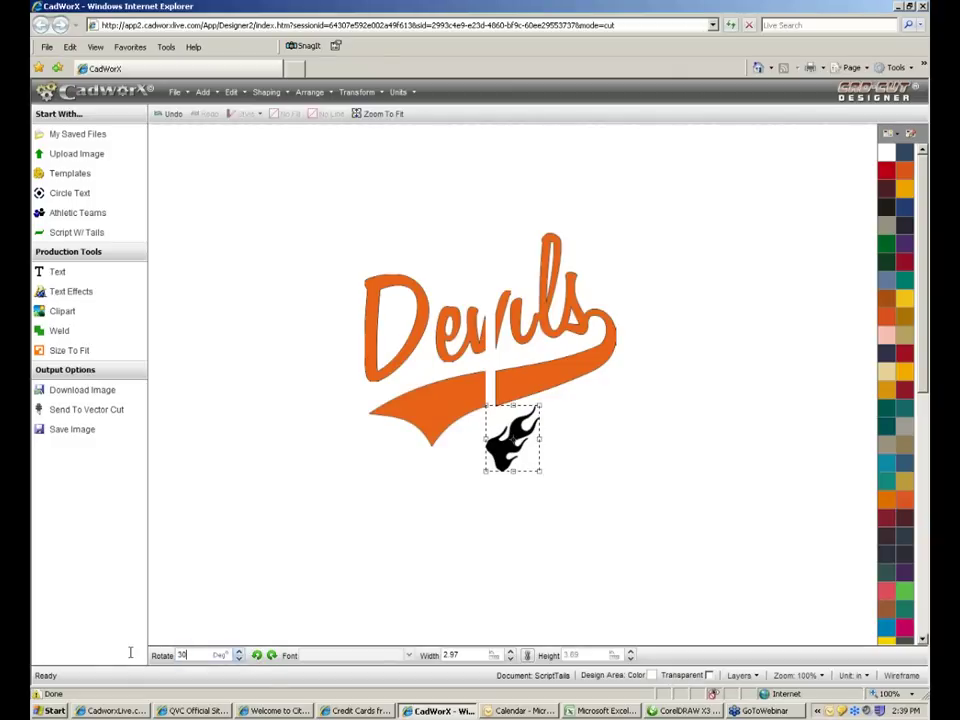
{"action": "left_click", "coordinate": [256, 656]}
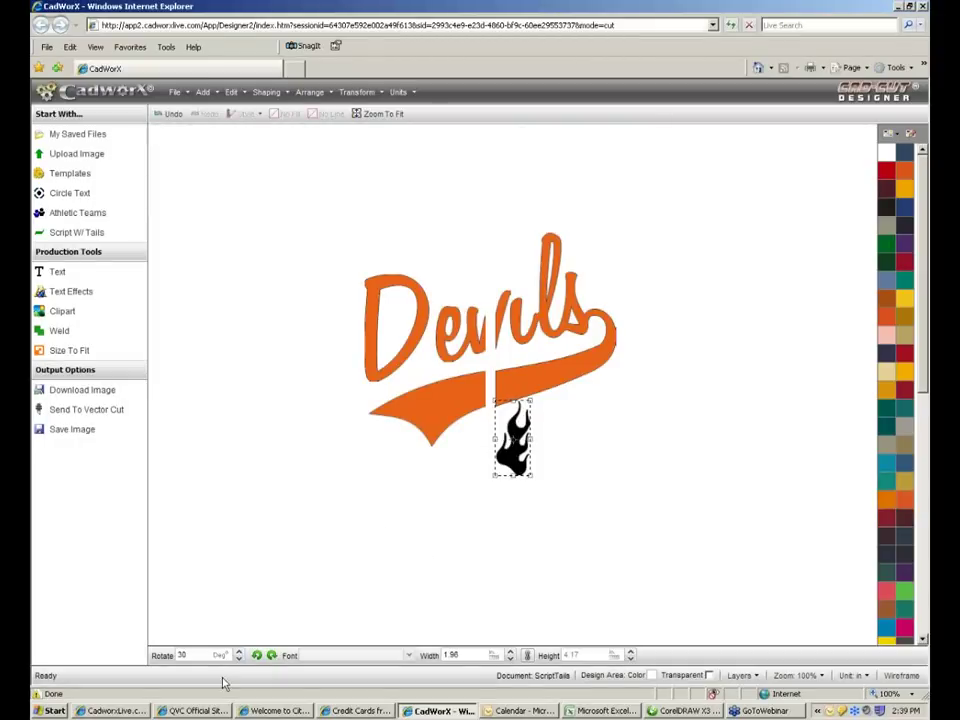
{"action": "left_click_drag", "start_coordinate": [200, 655], "coordinate": [107, 649]}
{"action": "type", "text": "10"}
{"action": "left_click", "coordinate": [256, 655]}
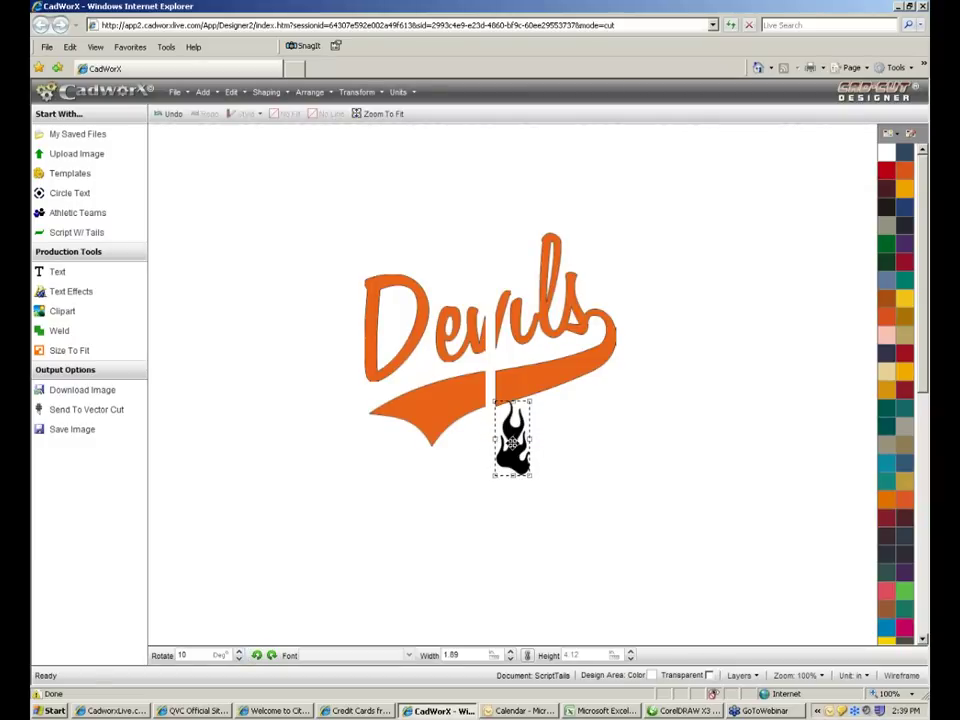
- Place the flame above the "i" in Devils at about 1.47 in wide and rotate it counterclockwise by 15 degrees
{"action": "left_click_drag", "start_coordinate": [512, 386], "coordinate": [518, 262]}
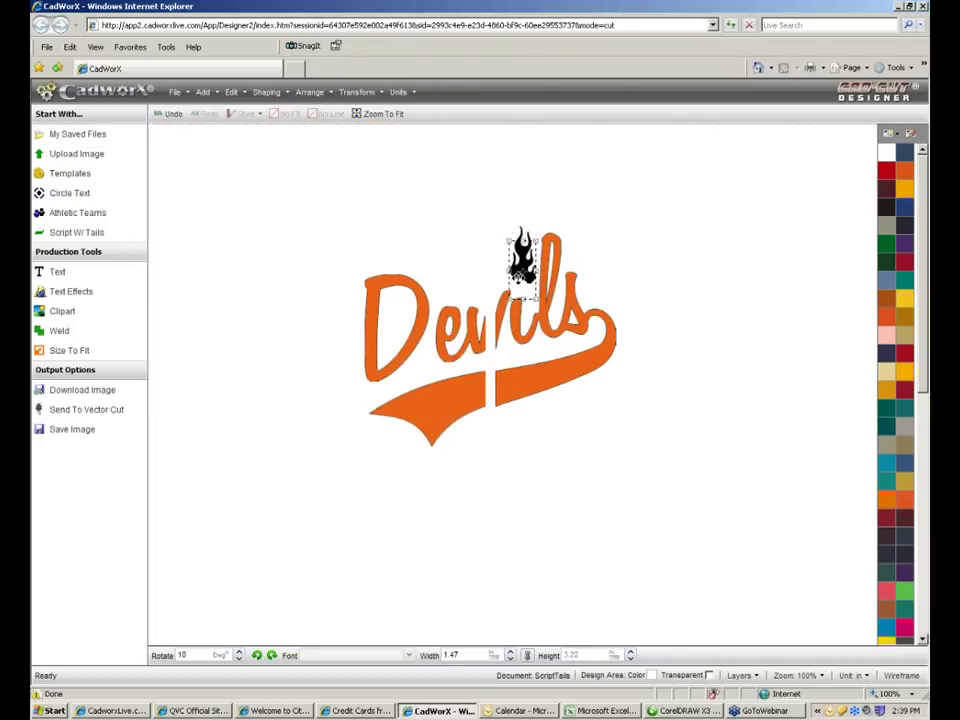
{"action": "double_click", "coordinate": [182, 655]}
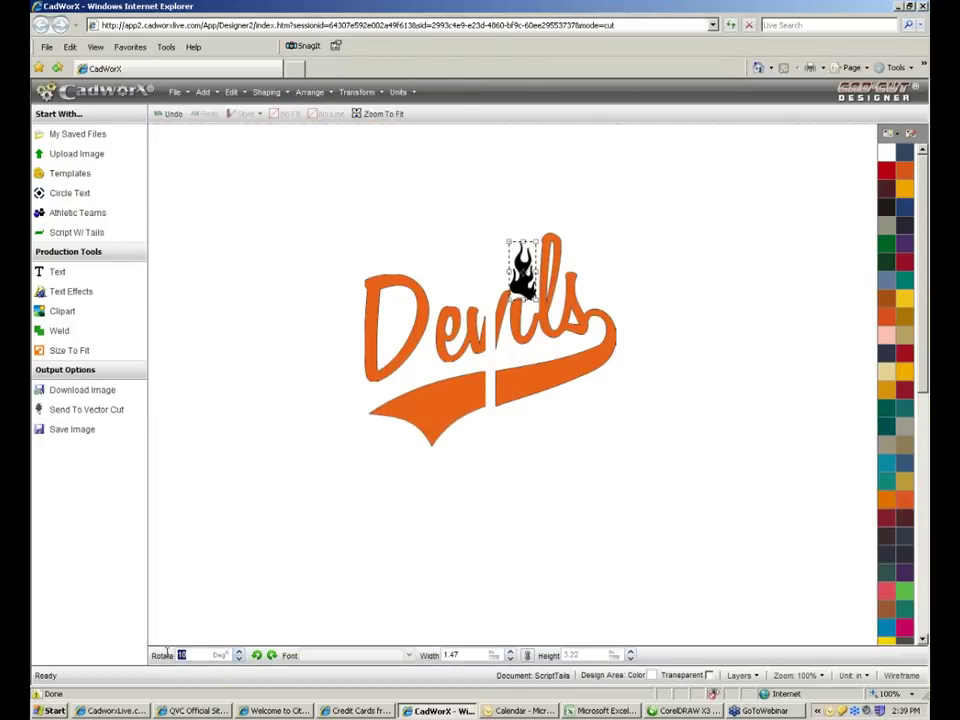
{"action": "type", "text": "15"}
{"action": "left_click", "coordinate": [256, 656]}
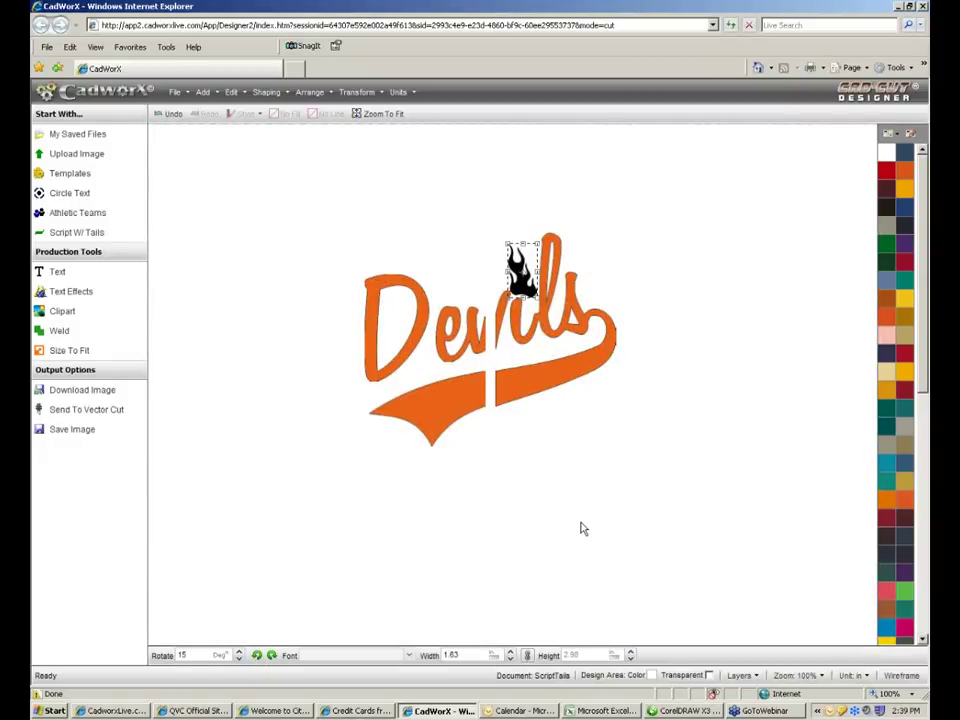
- Select the entire Devils design, including both tail halves and the flame
{"action": "left_click", "coordinate": [584, 529]}
{"action": "left_click_drag", "start_coordinate": [296, 201], "coordinate": [728, 492]}
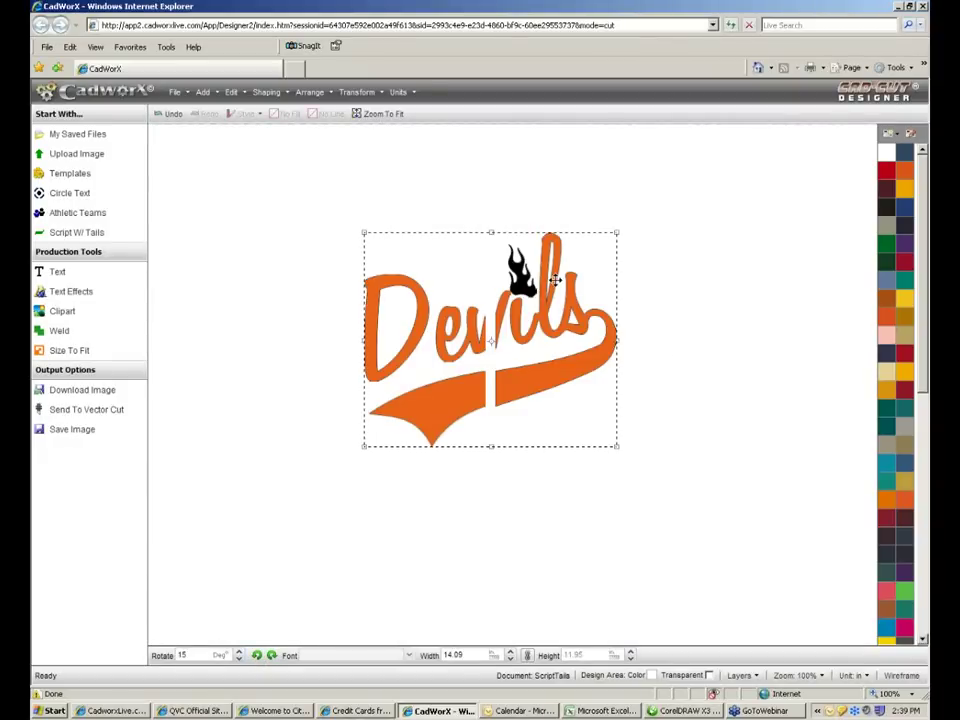